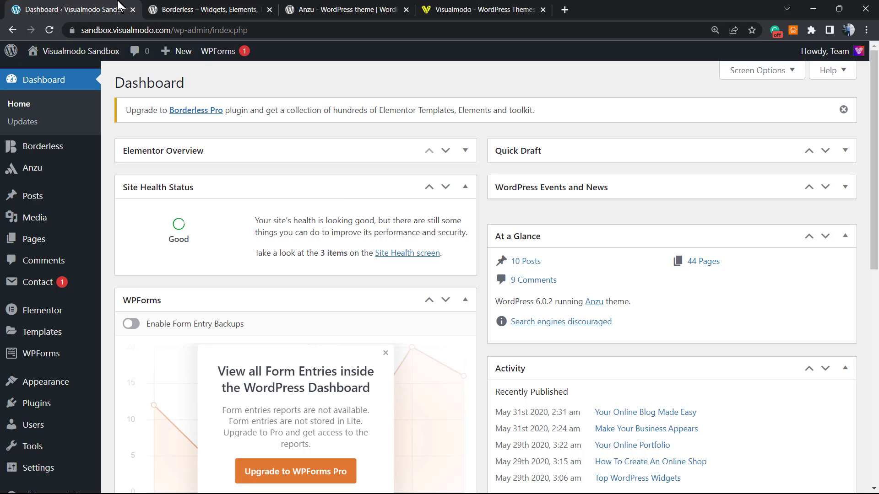
# Open the live Visualmodo Sandbox site in a new browser tab and switch to it
pyautogui.moveTo(85, 53)
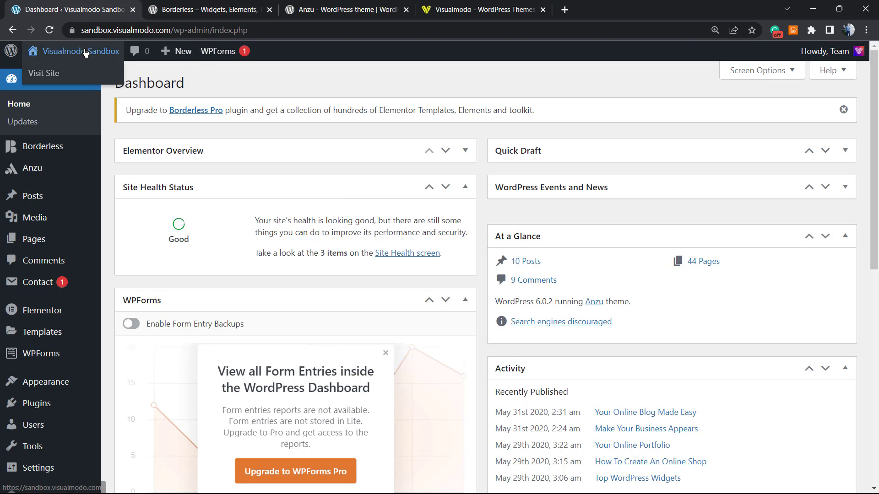
pyautogui.rightClick(74, 74)
pyautogui.click(110, 85)
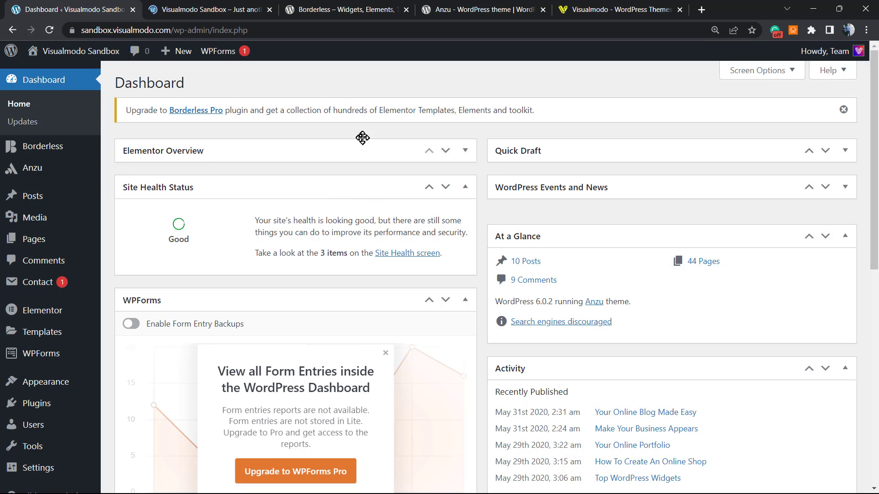
pyautogui.click(211, 9)
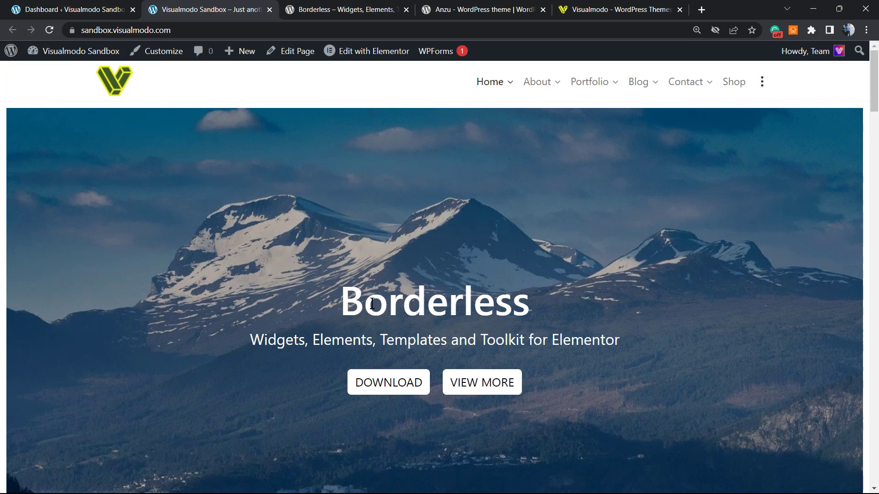
# Examine the home page's hero section: the Borderless heading, the subtitle line and the two buttons below
pyautogui.moveTo(371, 304); pyautogui.dragTo(540, 308)
pyautogui.click(367, 295)
pyautogui.doubleClick(364, 295)
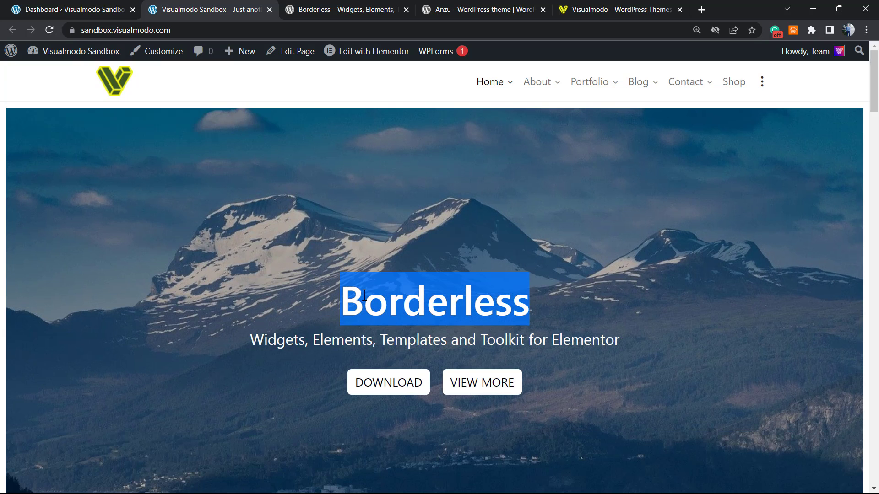
pyautogui.click(305, 337)
pyautogui.tripleClick(308, 339)
pyautogui.click(392, 301)
pyautogui.doubleClick(392, 301)
pyautogui.tripleClick(349, 332)
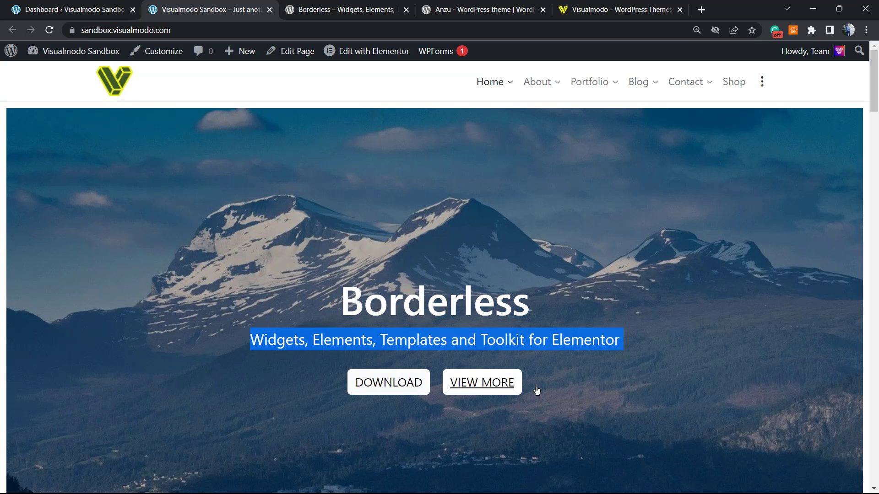
pyautogui.scroll(-3, 430, 330)
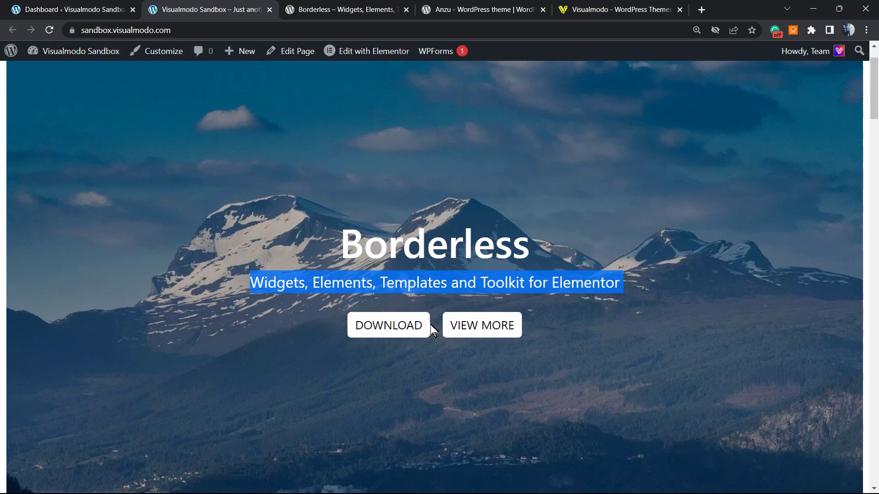
pyautogui.scroll(3, 428, 325)
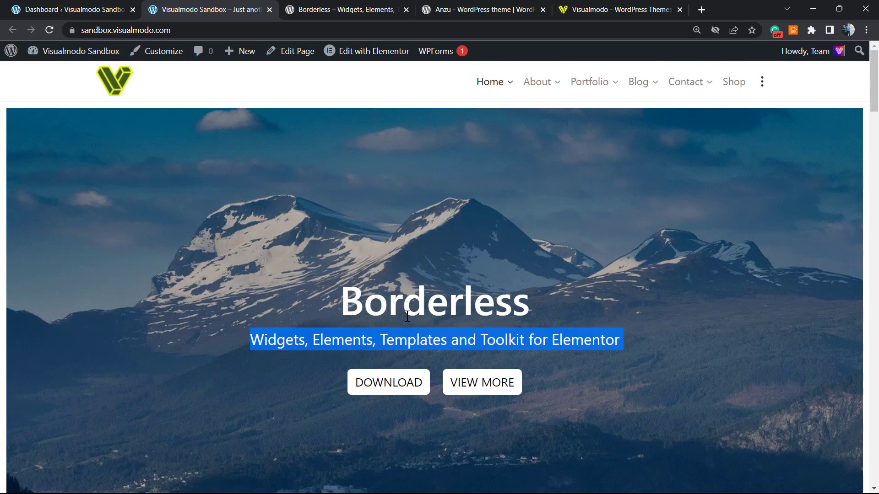
pyautogui.doubleClick(351, 301)
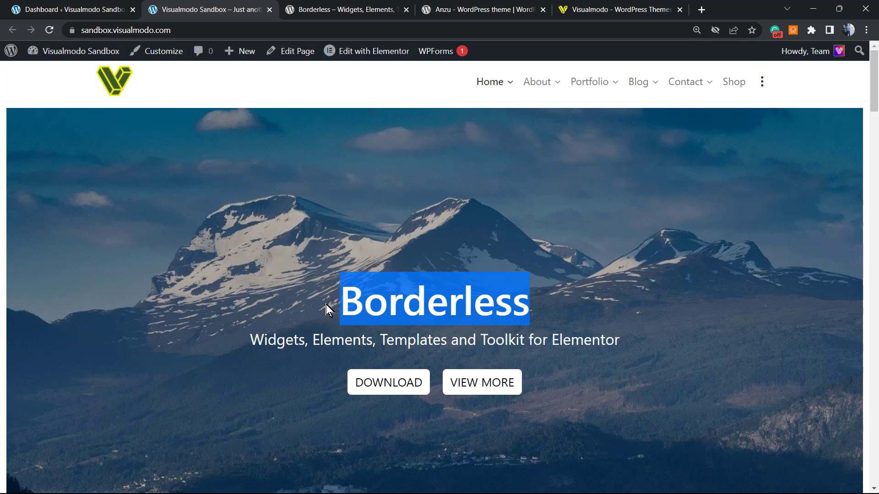
# Return to the WordPress dashboard and look through the admin entries for Borderless, Plugins, Appearance, Contact and Elementor
pyautogui.click(83, 8)
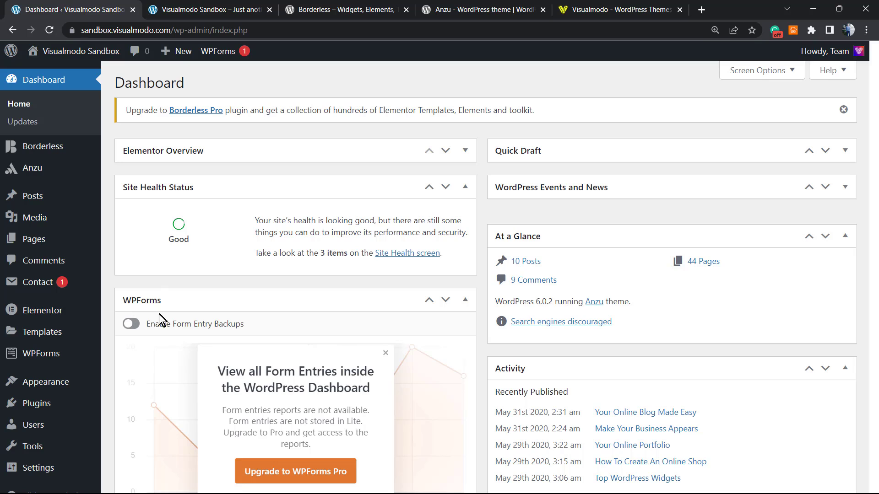
pyautogui.moveTo(59, 147)
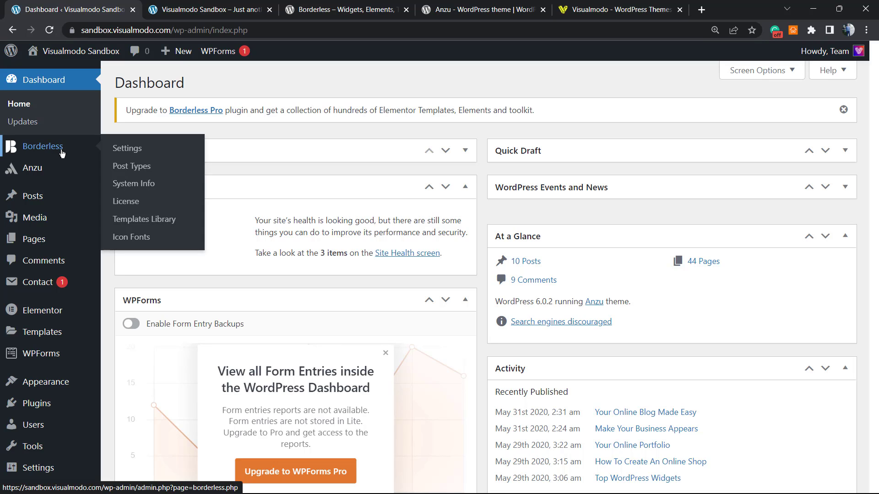
pyautogui.moveTo(59, 403)
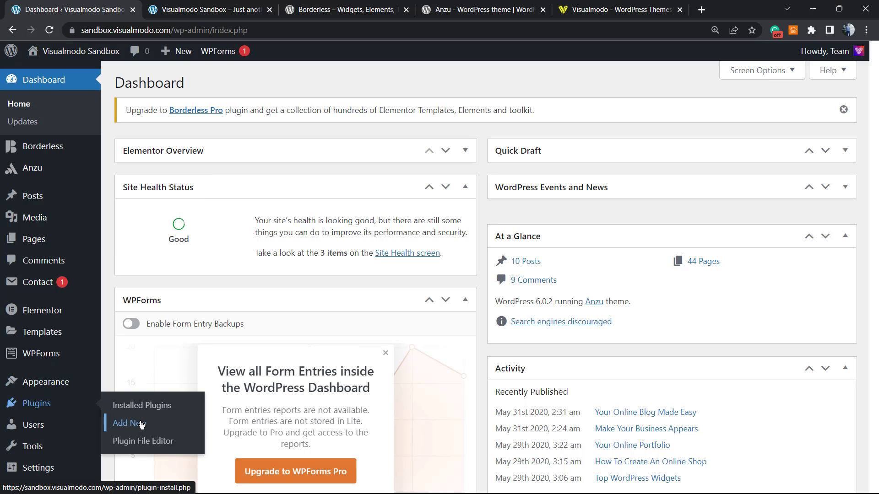
pyautogui.scroll(-2, 62, 352)
pyautogui.moveTo(64, 344)
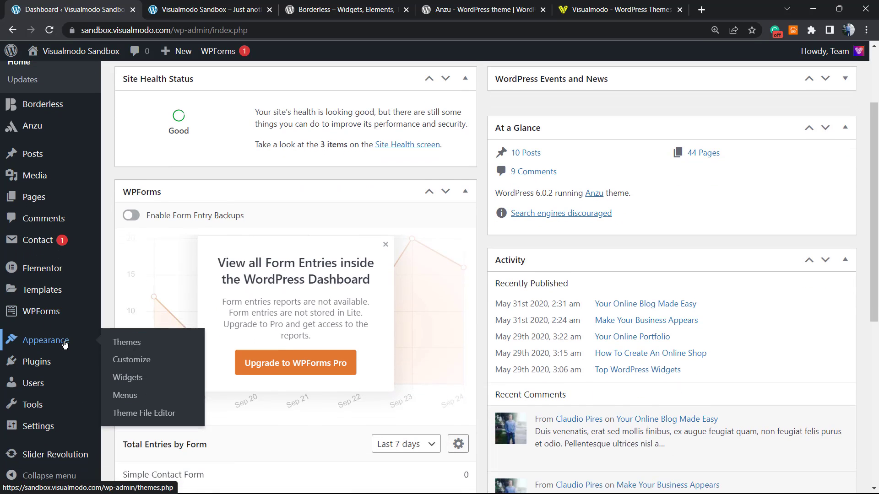
pyautogui.moveTo(76, 239)
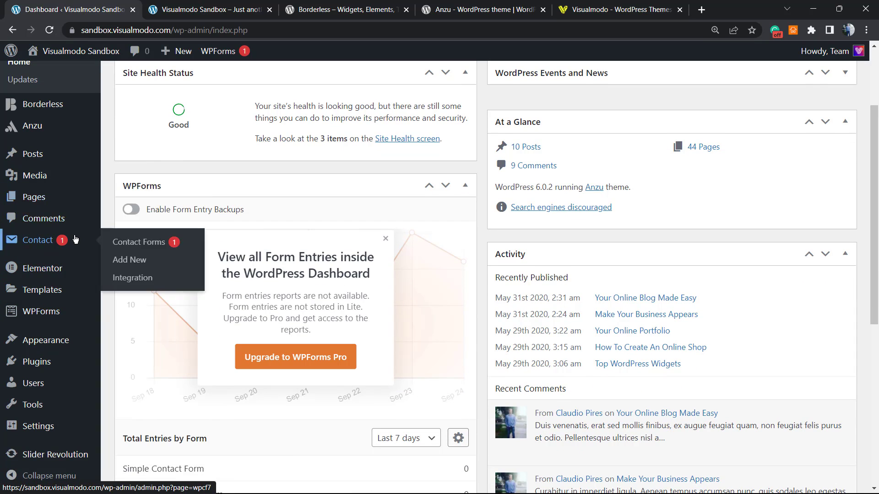
pyautogui.moveTo(45, 273)
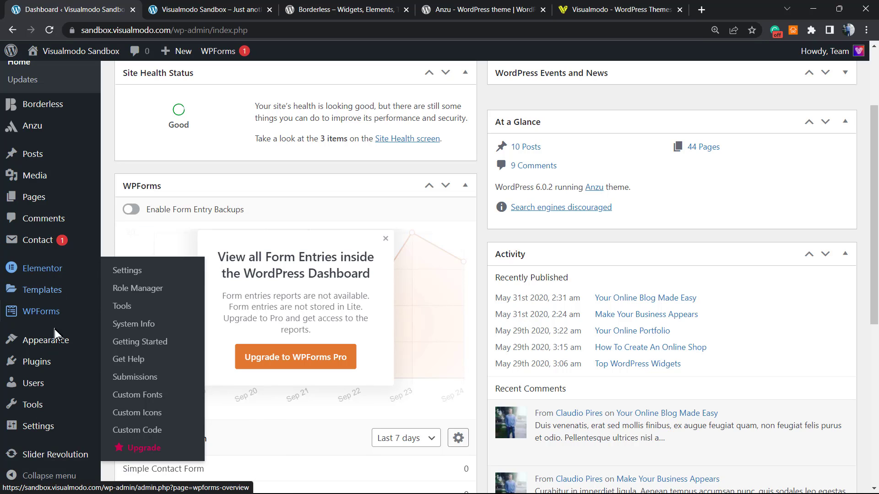
pyautogui.moveTo(51, 364)
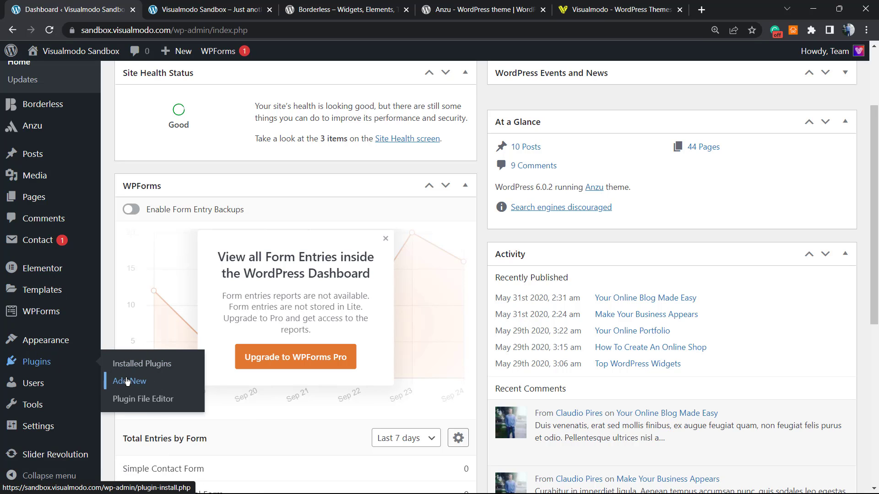
pyautogui.scroll(2, 128, 380)
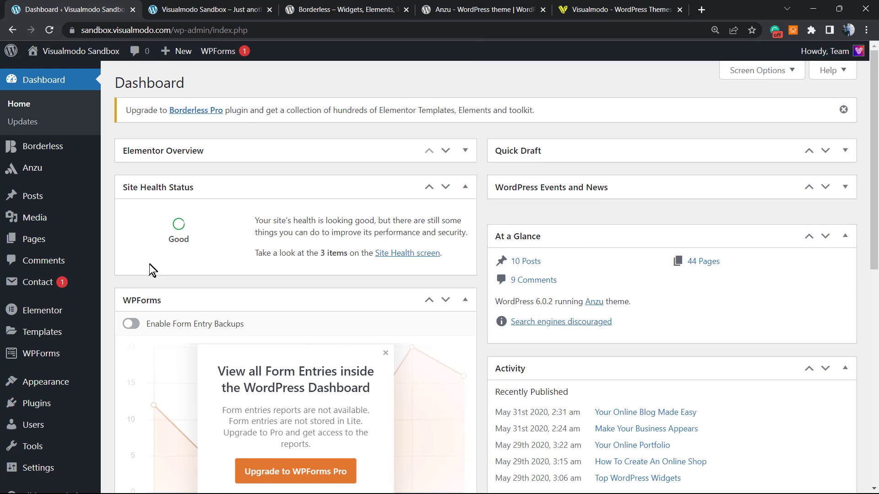
pyautogui.moveTo(67, 214)
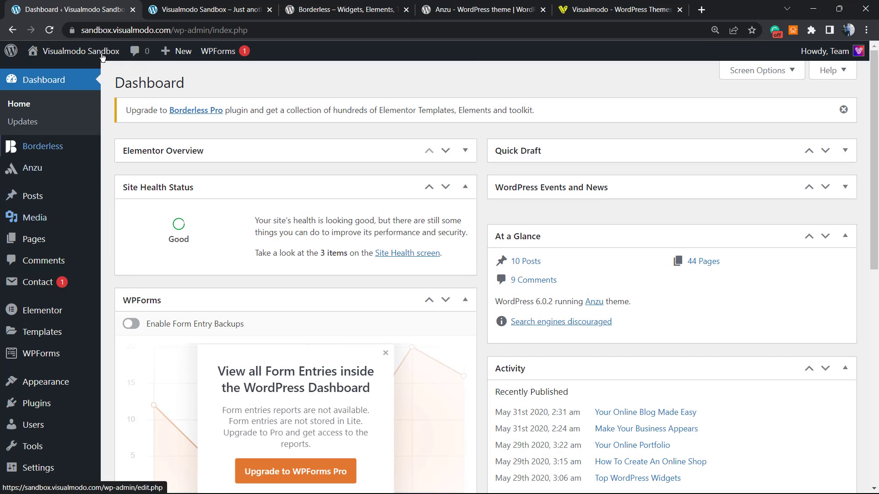
# Go back to the live home page and open it for editing with Elementor
pyautogui.click(209, 9)
pyautogui.click(283, 297)
pyautogui.scroll(-9, 287, 292)
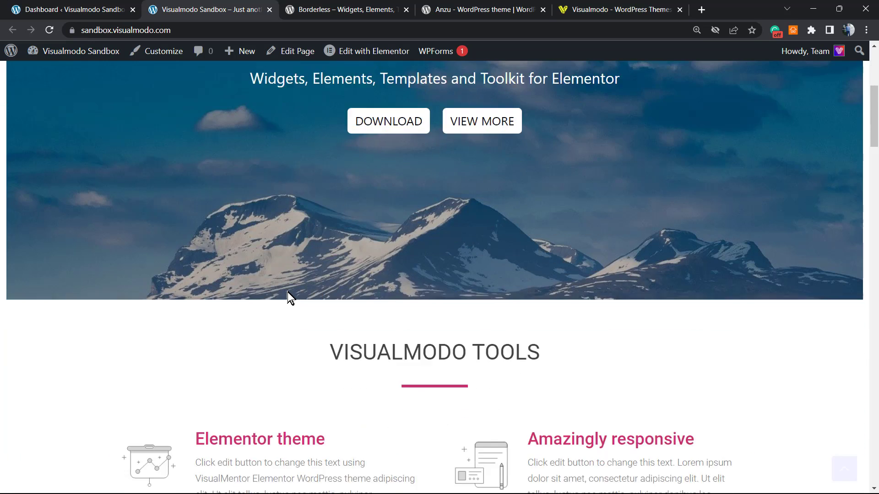
pyautogui.scroll(9, 287, 295)
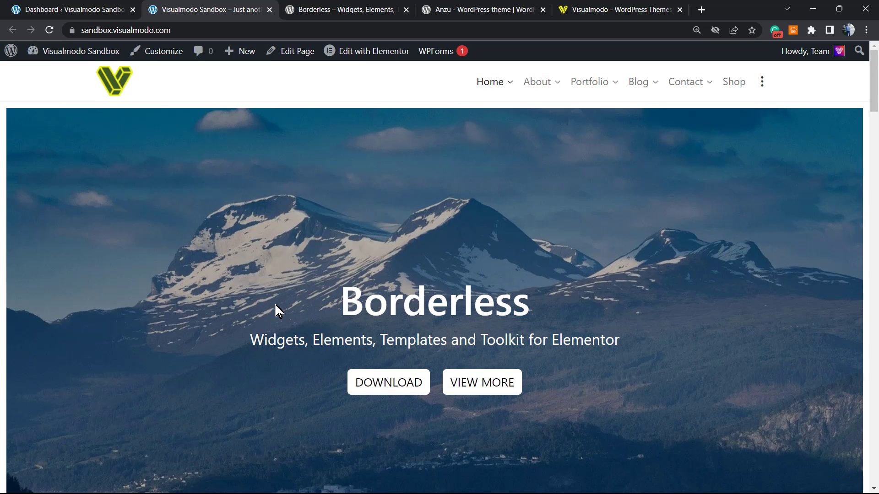
pyautogui.moveTo(375, 52)
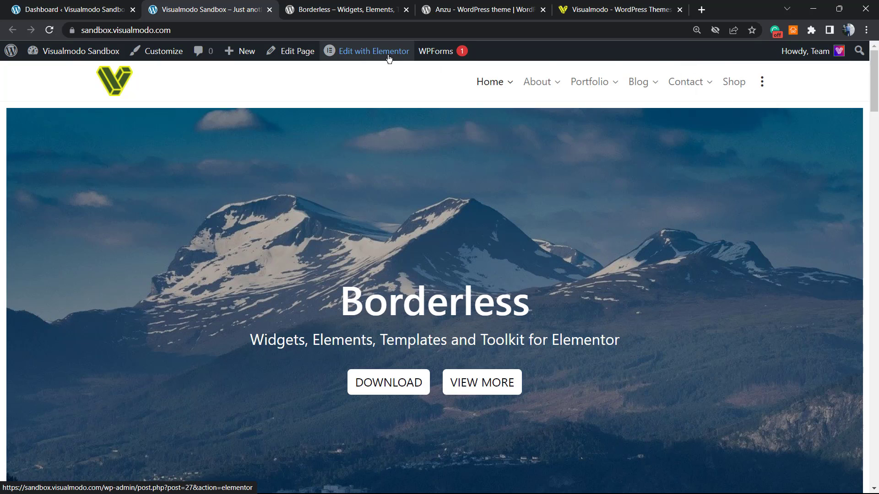
pyautogui.click(364, 54)
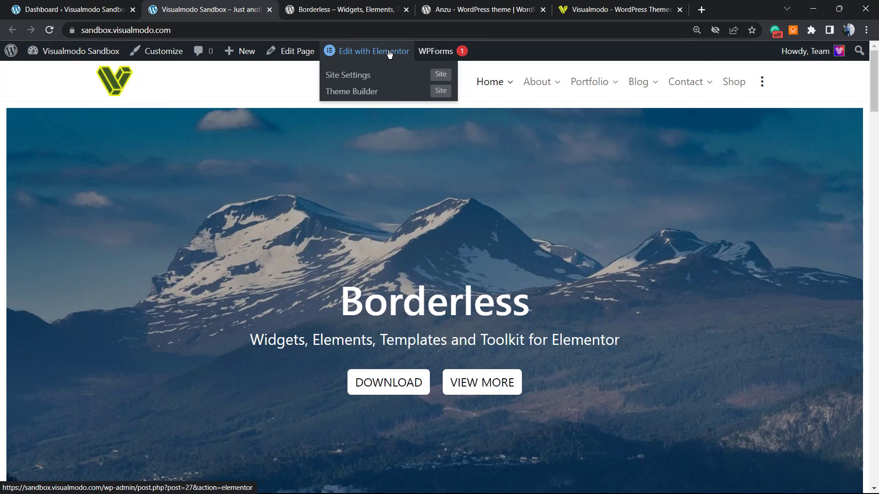
pyautogui.click(378, 54)
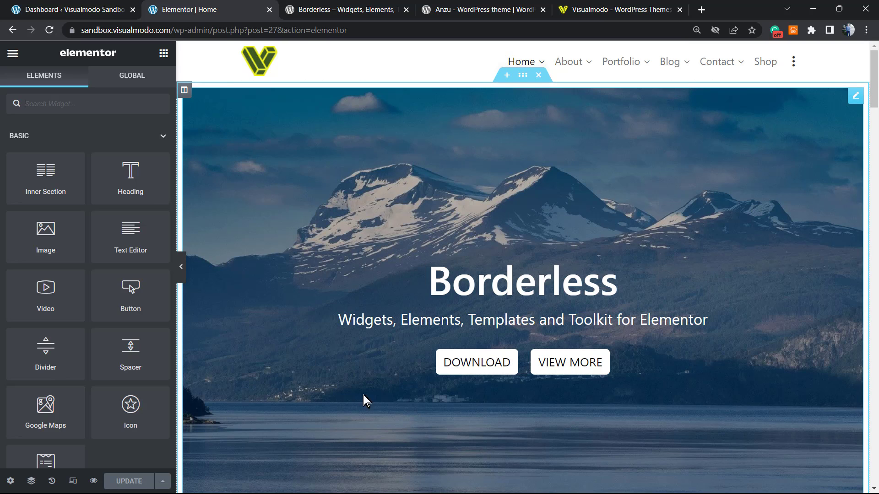
# Delete the Borderless hero section and insert an empty section above the VISUALMODO TOOLS section
pyautogui.click(538, 74)
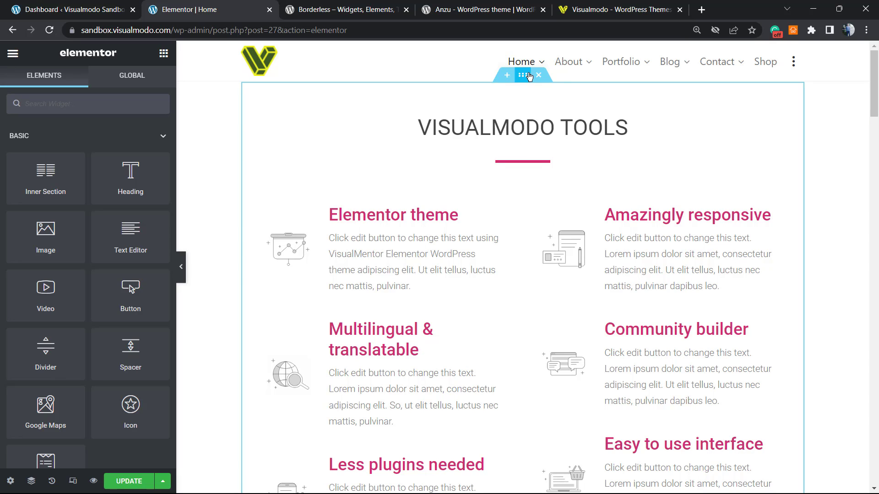
pyautogui.scroll(-15, 506, 274)
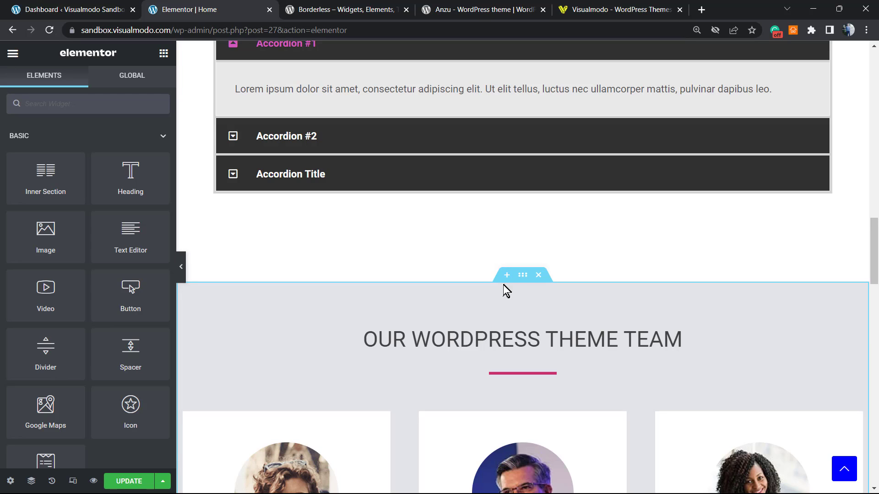
pyautogui.scroll(8, 504, 288)
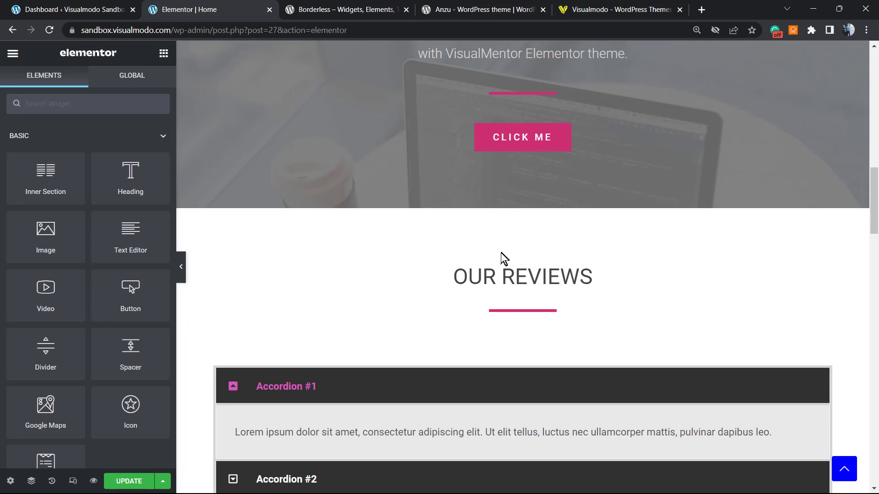
pyautogui.scroll(10, 513, 266)
pyautogui.scroll(2, 510, 115)
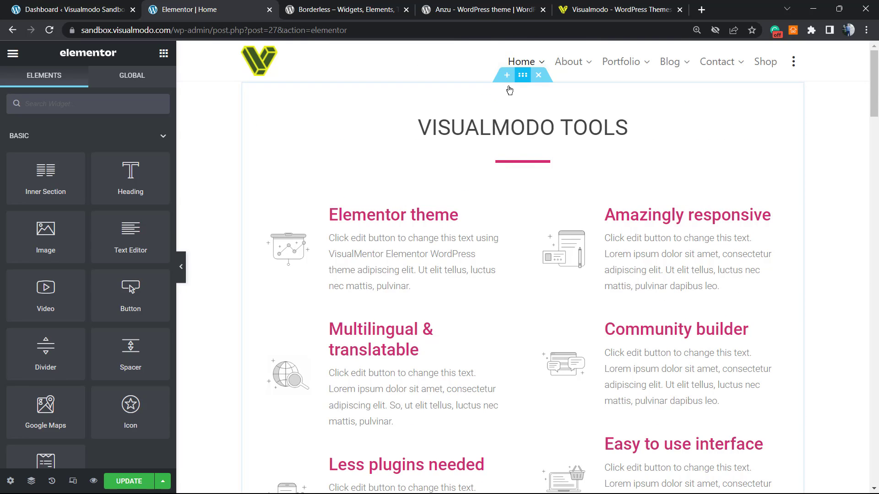
pyautogui.scroll(3, 549, 137)
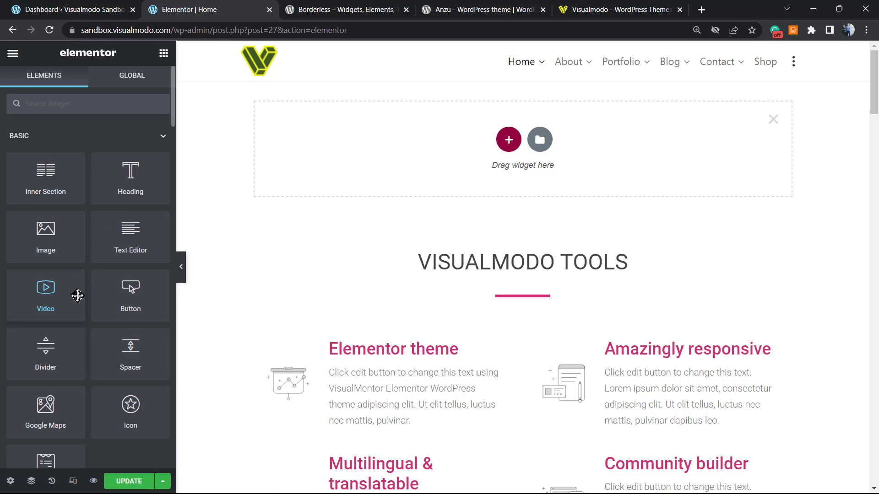
# Browse the Elementor widget list down to the Borderless category and examine the widgets it offers
pyautogui.scroll(-10, 75, 296)
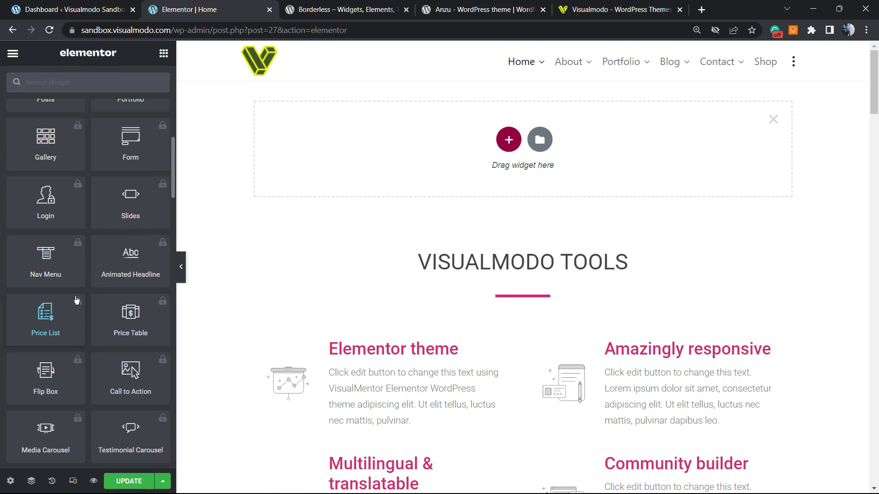
pyautogui.scroll(-10, 76, 300)
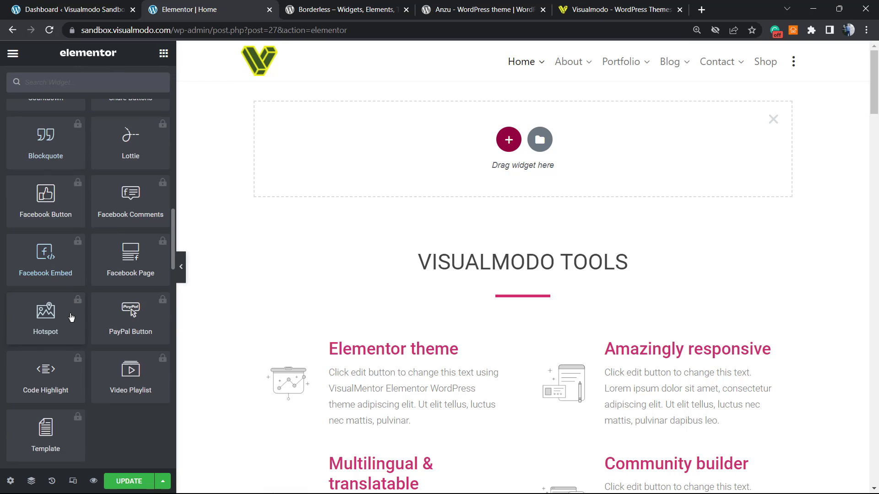
pyautogui.scroll(-8, 71, 317)
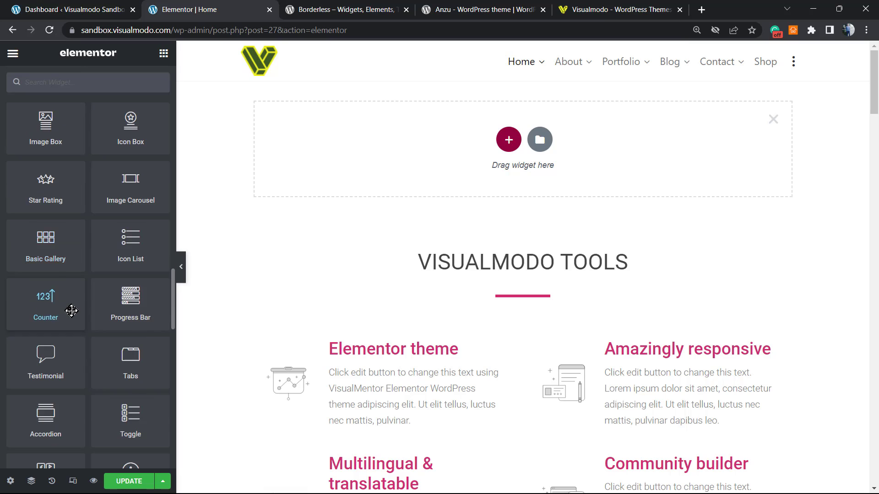
pyautogui.scroll(-10, 72, 311)
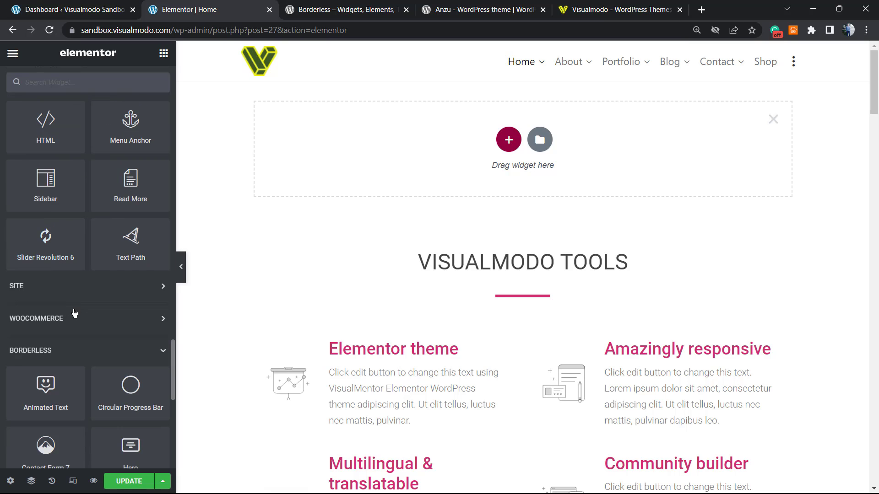
pyautogui.scroll(-4, 75, 312)
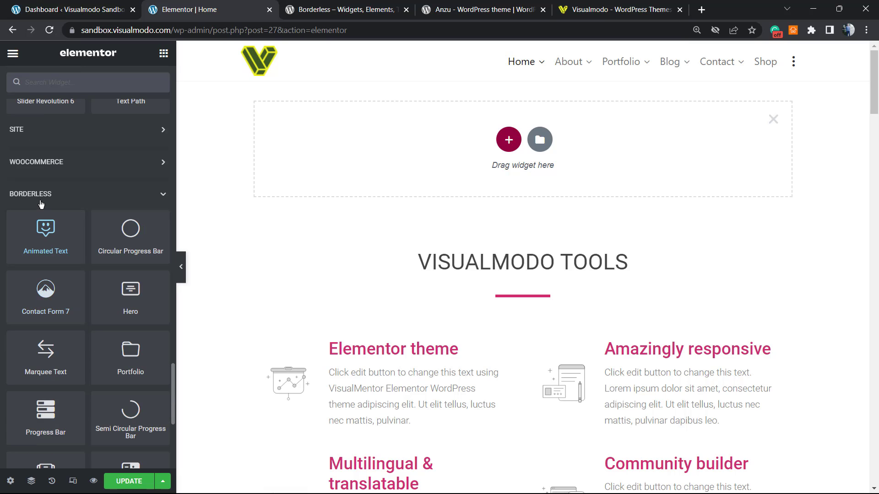
pyautogui.click(78, 194)
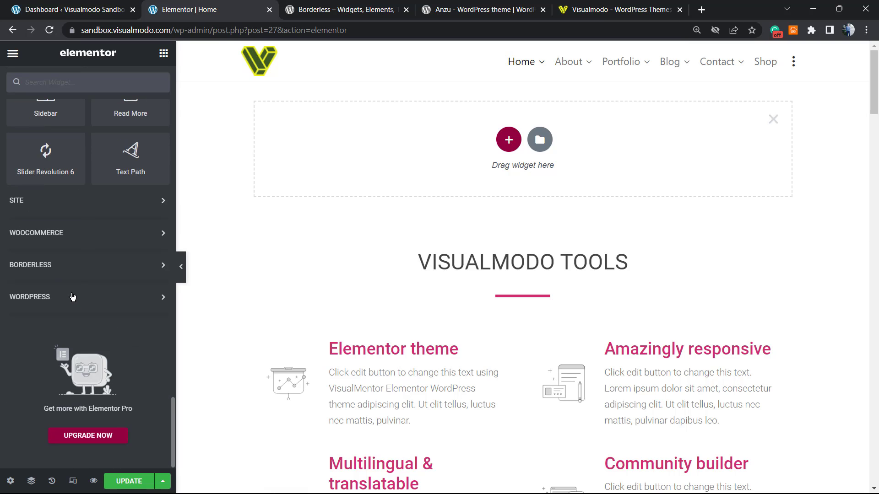
pyautogui.moveTo(72, 294); pyautogui.dragTo(72, 262)
pyautogui.click(71, 264)
pyautogui.scroll(-2, 72, 275)
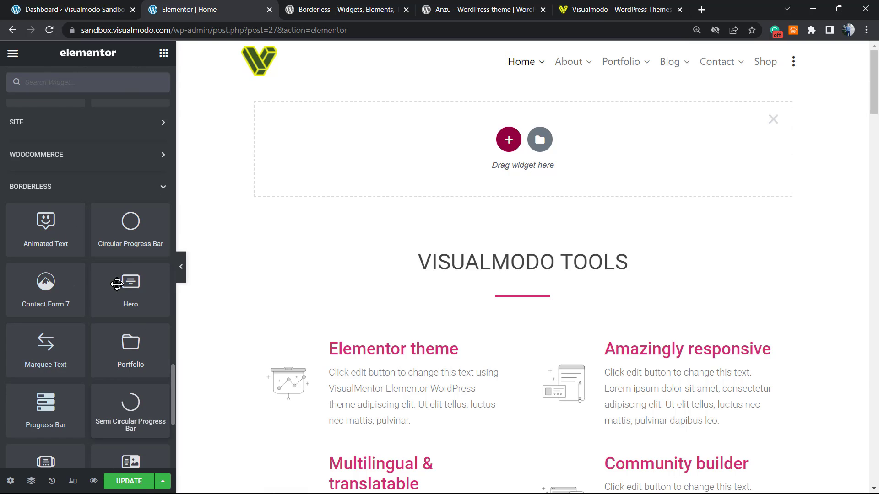
pyautogui.scroll(-2, 69, 325)
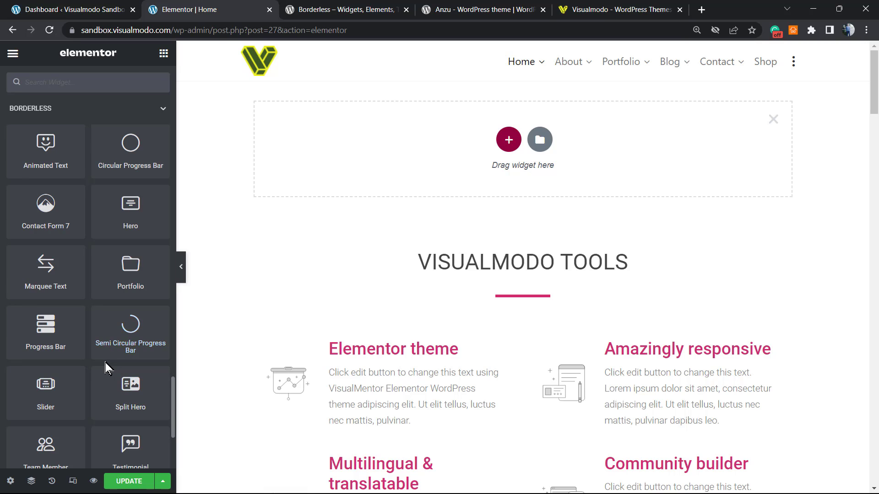
# Place the Borderless Split Hero widget in the empty section above VISUALMODO TOOLS and look over its default layout
pyautogui.scroll(-2, 106, 362)
pyautogui.scroll(2, 103, 335)
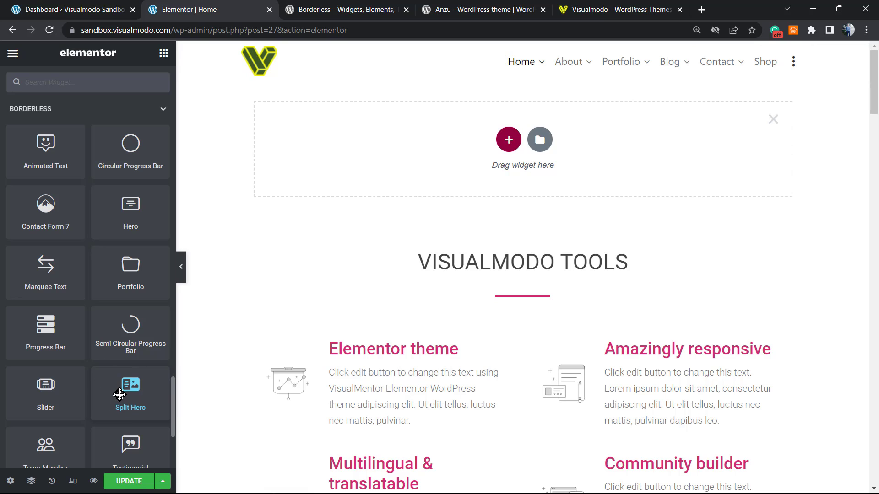
pyautogui.moveTo(119, 395); pyautogui.dragTo(457, 164)
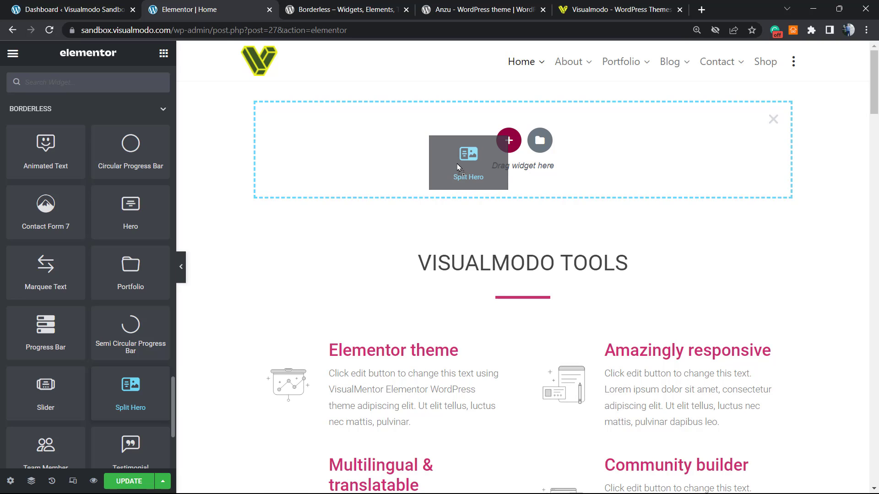
pyautogui.moveTo(457, 164); pyautogui.dragTo(457, 165)
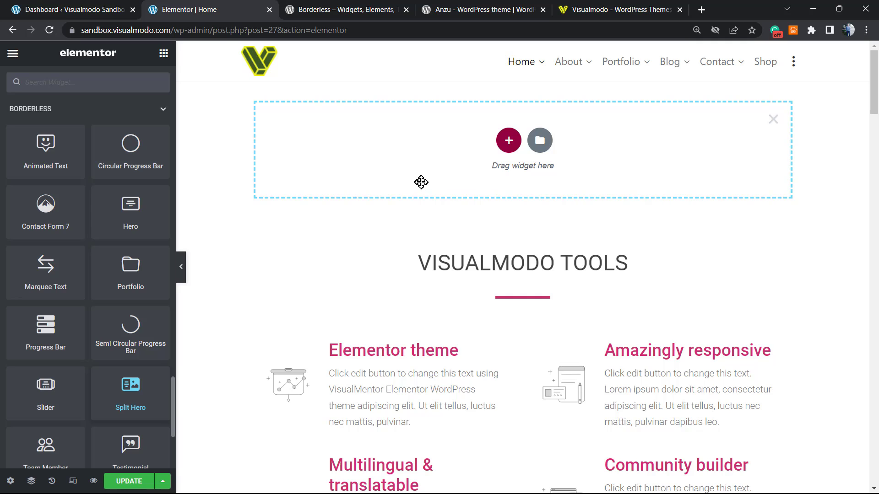
pyautogui.scroll(-6, 443, 270)
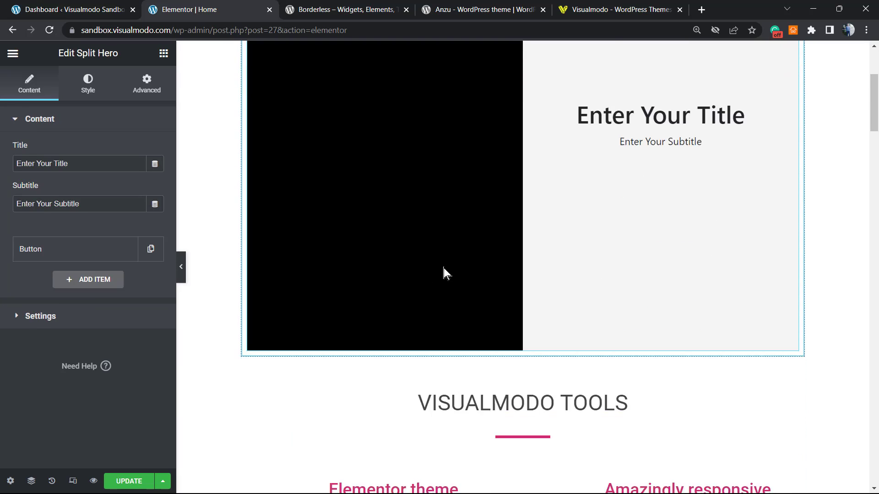
pyautogui.scroll(6, 429, 270)
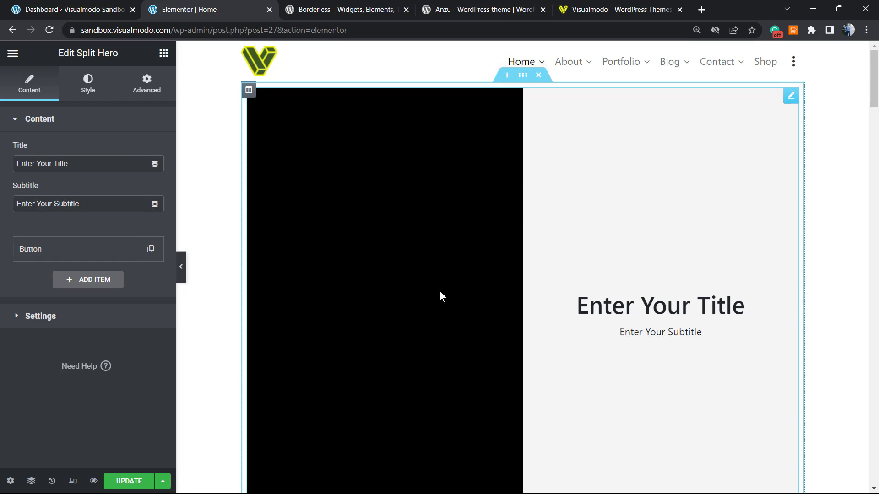
pyautogui.scroll(-3, 384, 306)
pyautogui.scroll(3, 382, 303)
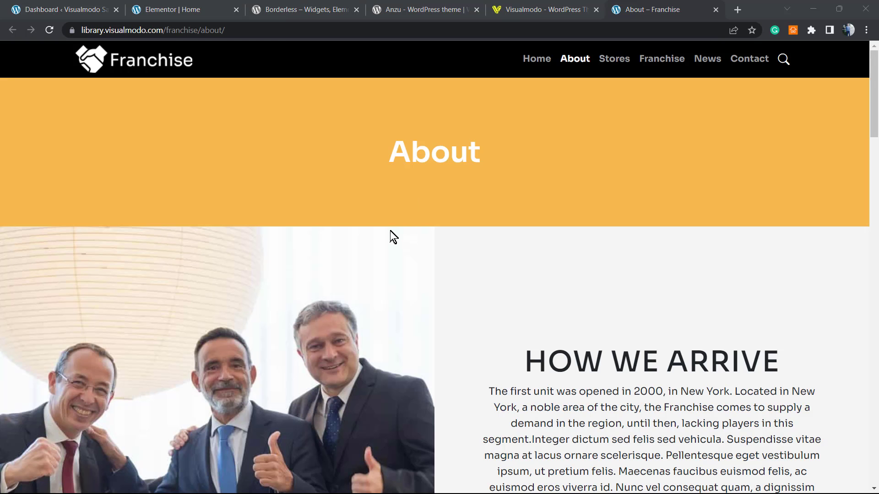
# Examine the split hero example on the Franchise About page, including its image, title, paragraph and button
pyautogui.scroll(-4, 390, 230)
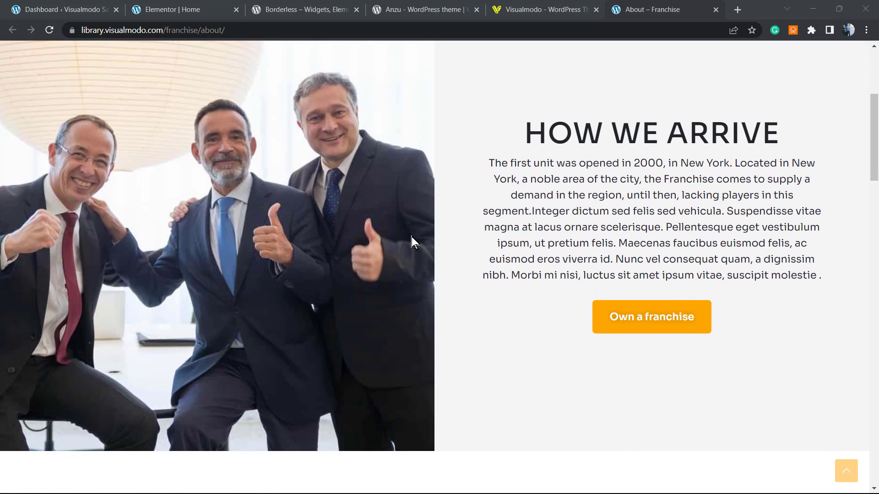
pyautogui.scroll(-2, 411, 237)
pyautogui.scroll(2, 411, 237)
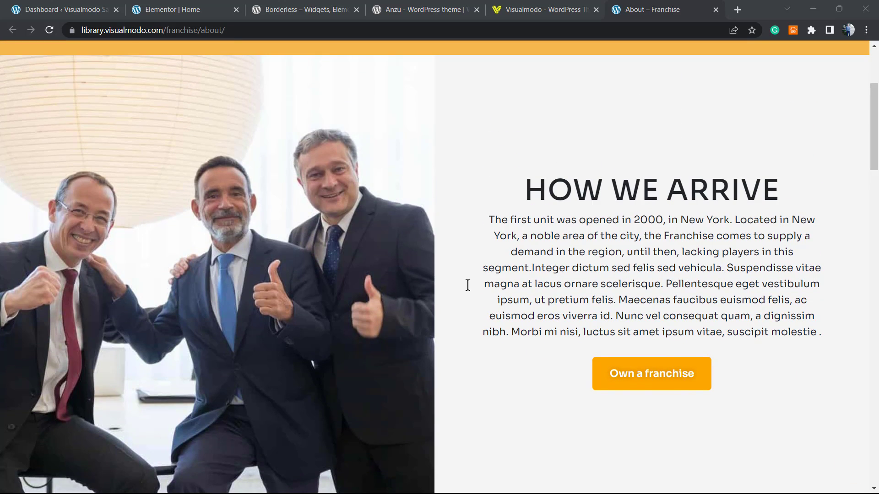
pyautogui.moveTo(487, 199); pyautogui.dragTo(783, 192)
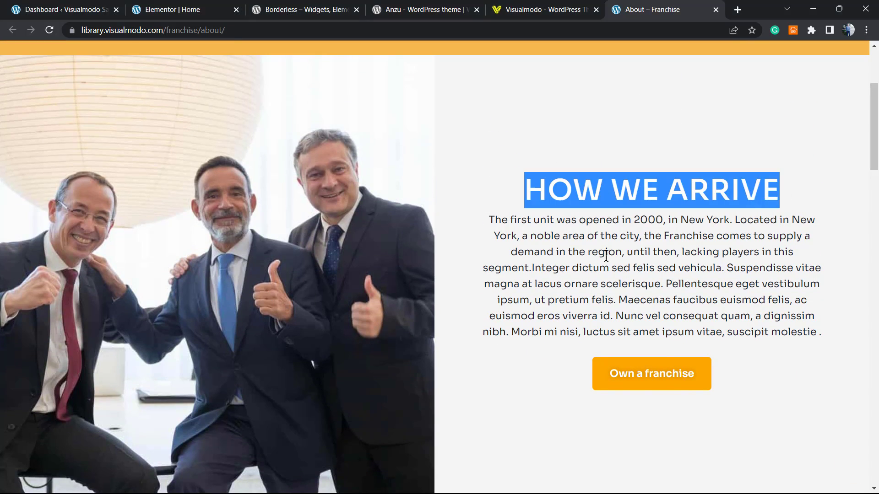
pyautogui.tripleClick(575, 266)
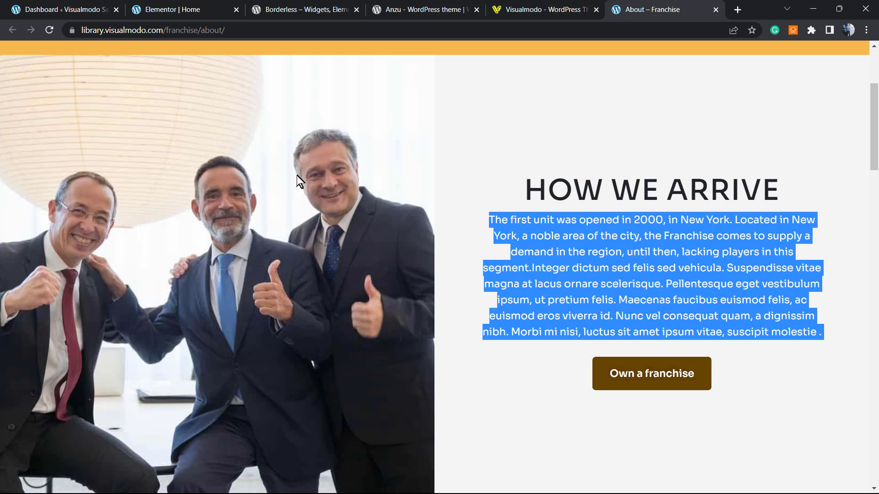
# Return to the Elementor editor and set the Split Hero button's text to "Click me"
pyautogui.click(189, 6)
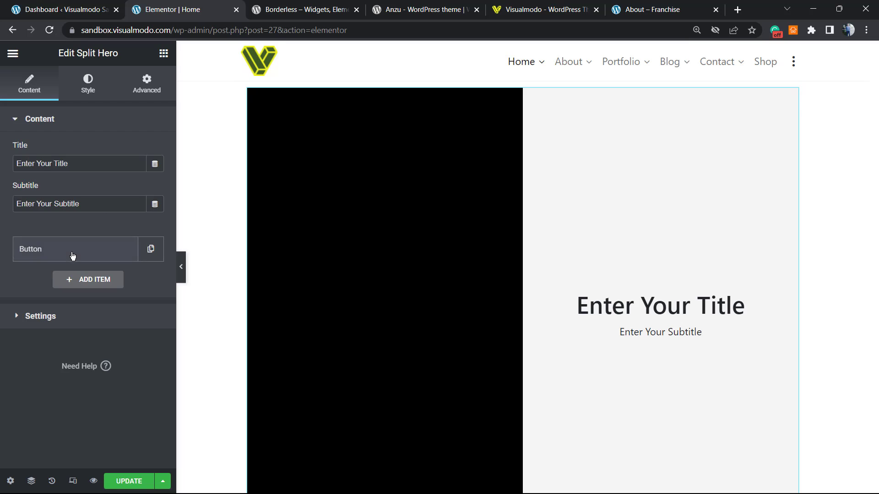
pyautogui.hotkey('ctrl', '+')
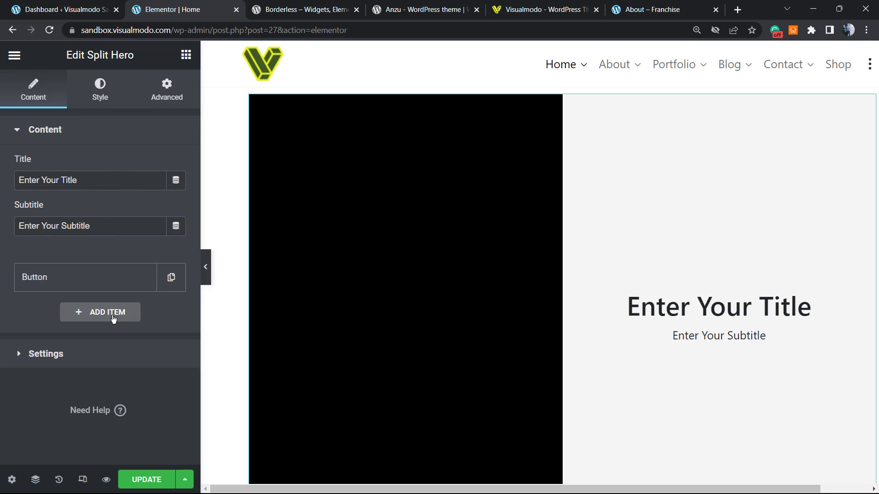
pyautogui.click(108, 274)
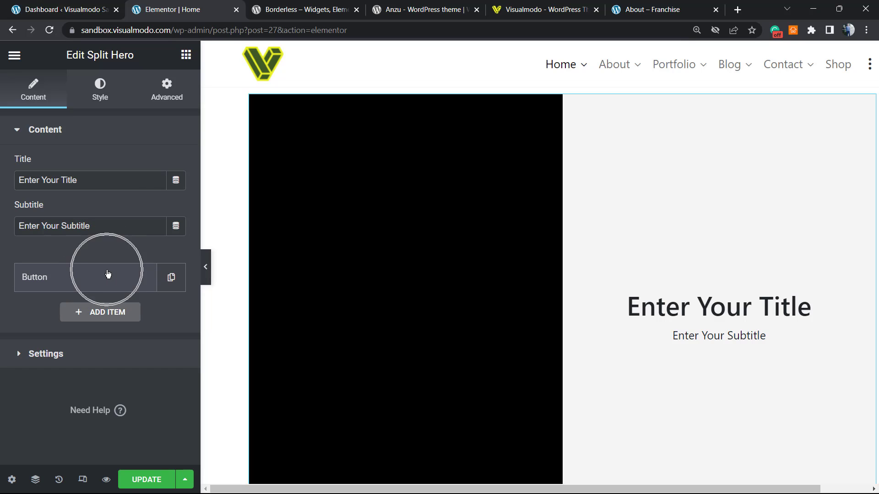
pyautogui.click(108, 274)
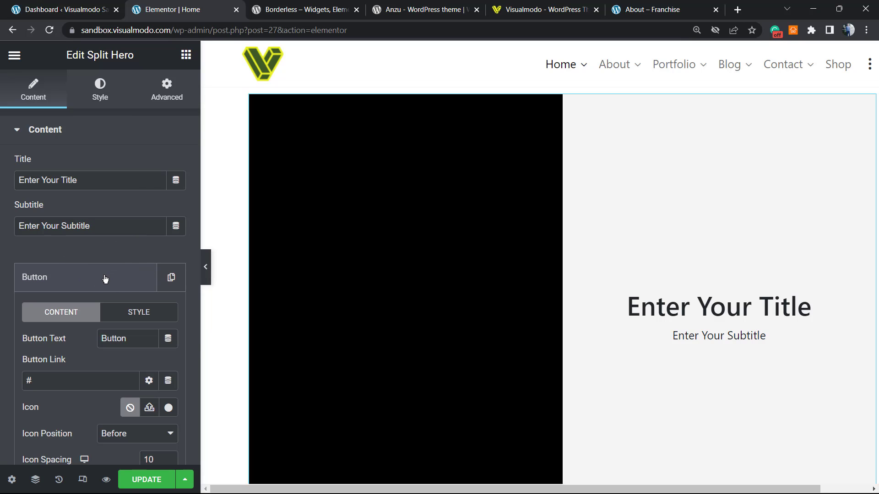
pyautogui.doubleClick(143, 332)
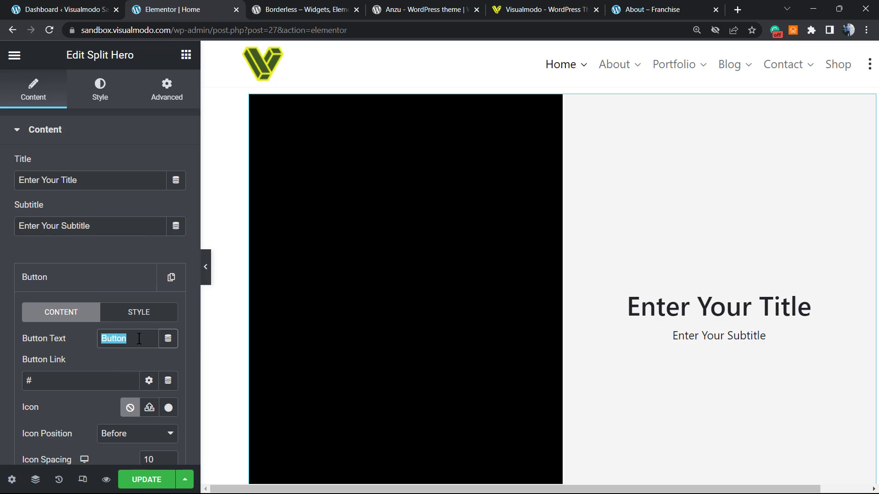
pyautogui.click(139, 339)
pyautogui.doubleClick(140, 339)
pyautogui.write('Cl')
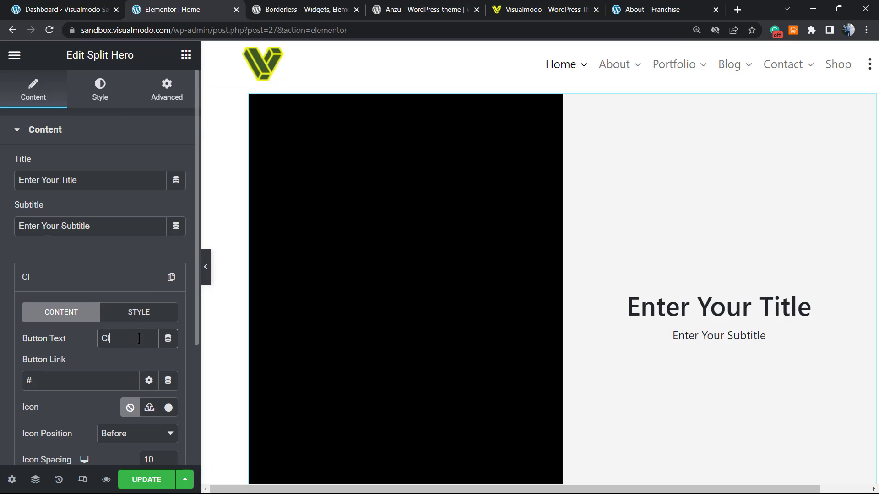
pyautogui.write('ick m')
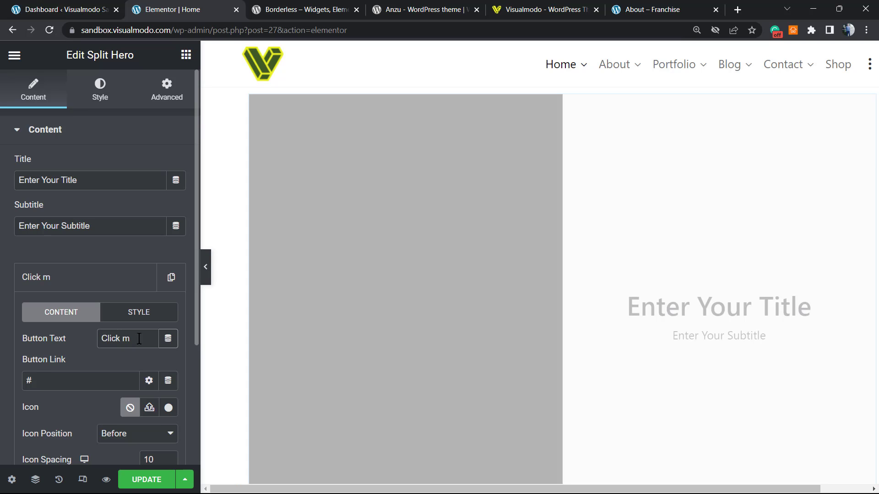
pyautogui.write('e')
# Review the hero button's link, icon, icon position and icon spacing options, and collapse the button item
pyautogui.scroll(-2, 112, 363)
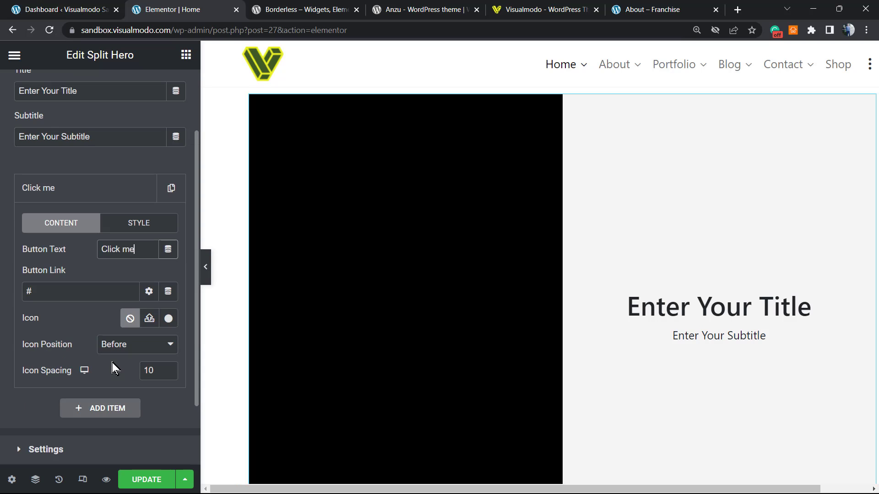
pyautogui.click(70, 292)
pyautogui.scroll(-2, 136, 389)
pyautogui.scroll(2, 114, 376)
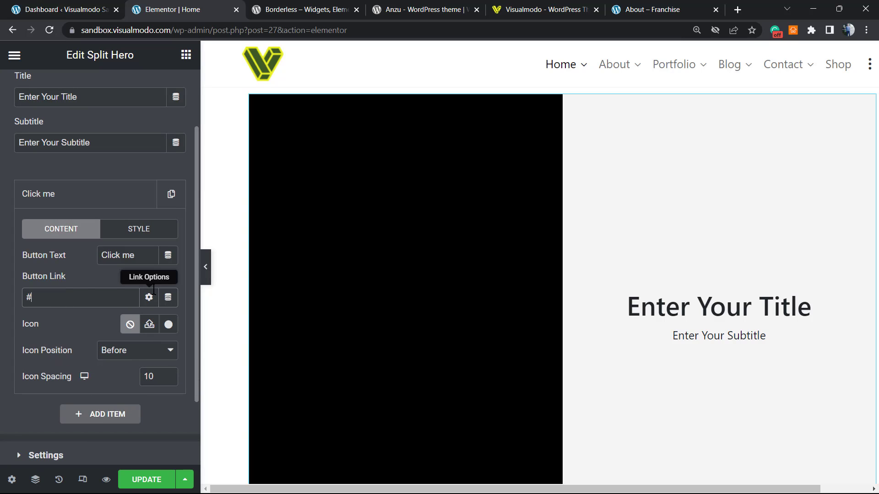
pyautogui.scroll(-2, 164, 390)
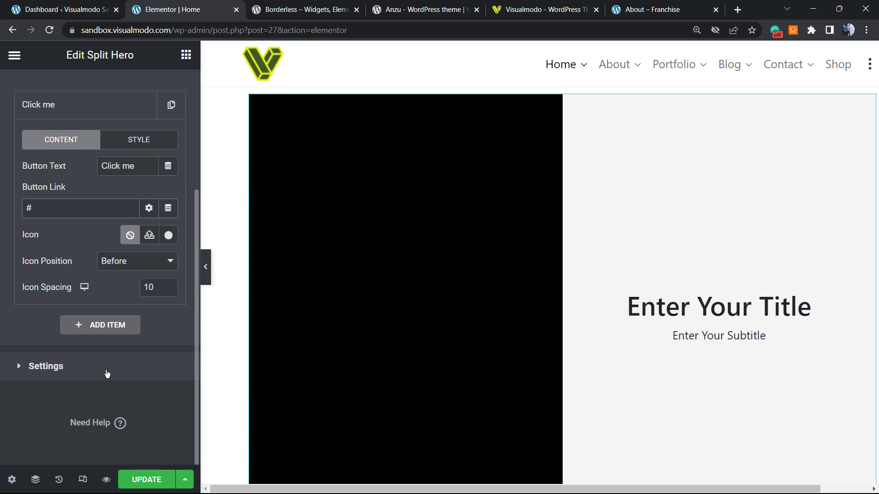
pyautogui.scroll(4, 97, 305)
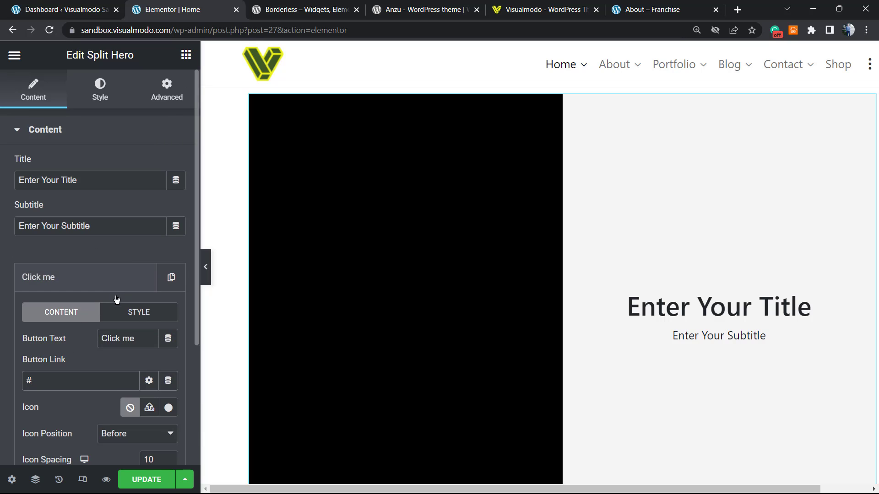
pyautogui.scroll(-2, 115, 296)
pyautogui.click(103, 198)
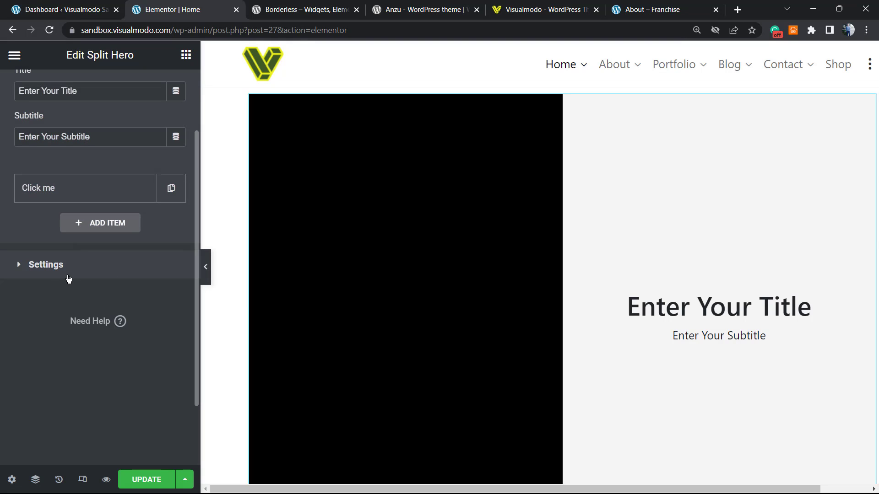
# Turn on Show Buttons in the Split Hero settings and check the Hero Animation option
pyautogui.click(52, 270)
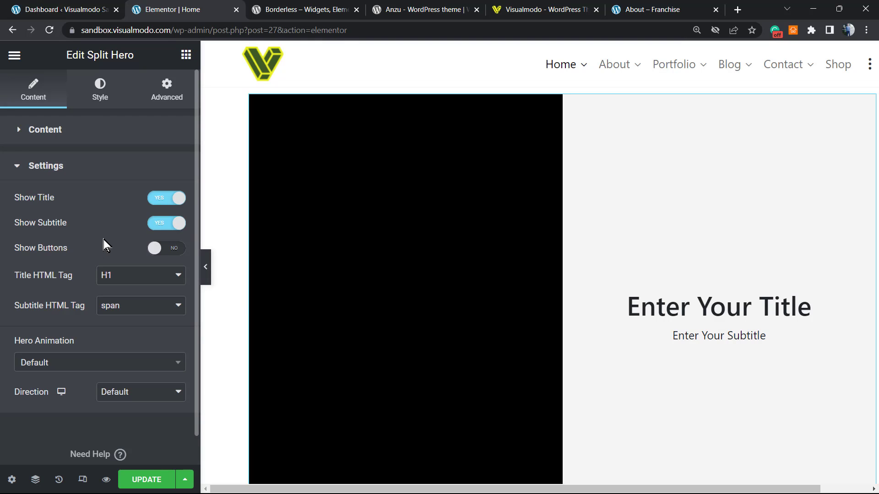
pyautogui.click(169, 249)
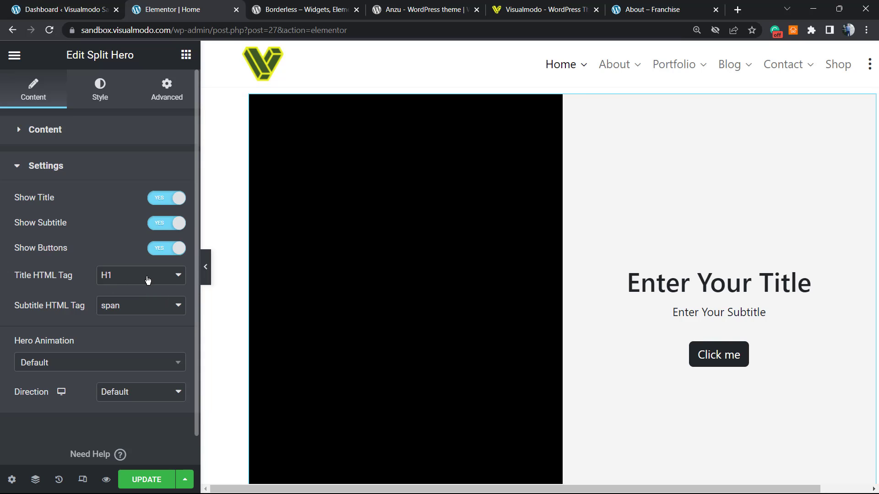
pyautogui.scroll(-1, 147, 279)
pyautogui.click(101, 332)
pyautogui.click(101, 332)
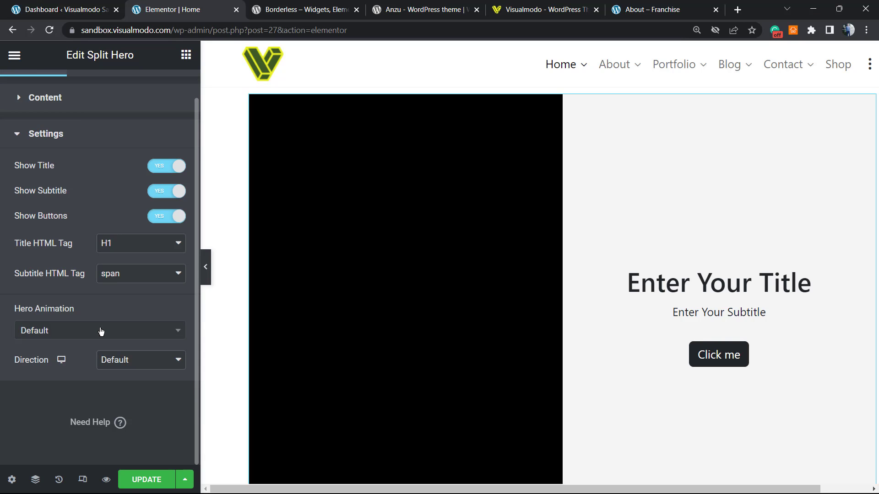
# Try the Reverse direction on the Split Hero, set it back to Default, and collapse the settings
pyautogui.click(149, 362)
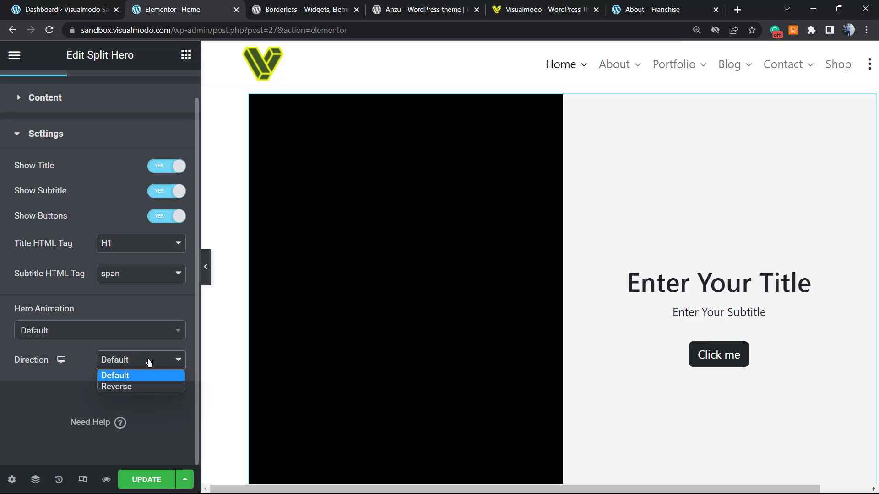
pyautogui.click(149, 387)
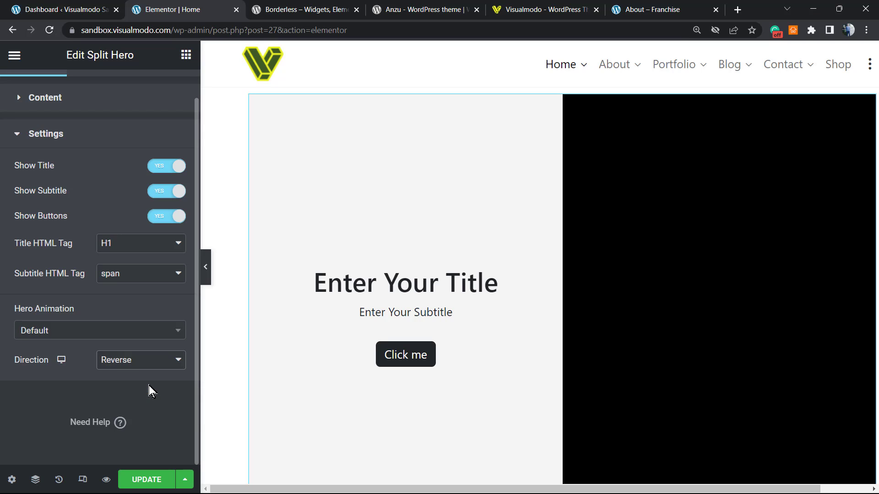
pyautogui.click(144, 361)
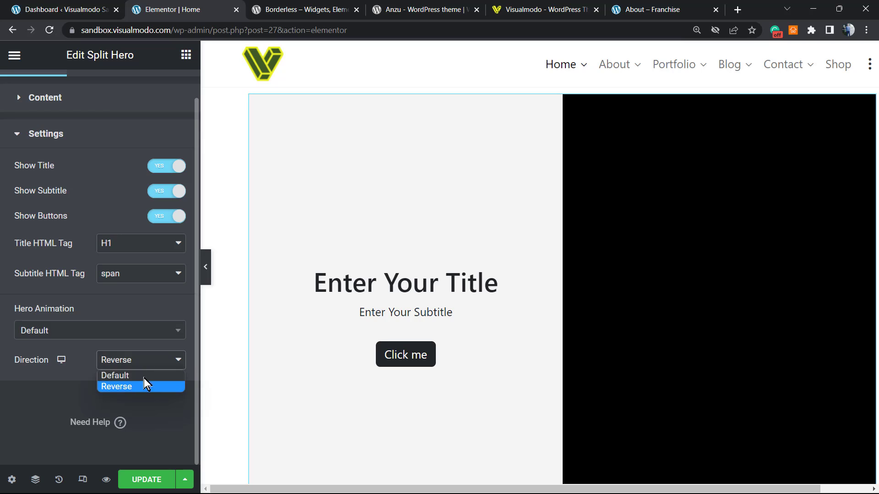
pyautogui.click(146, 374)
pyautogui.click(139, 366)
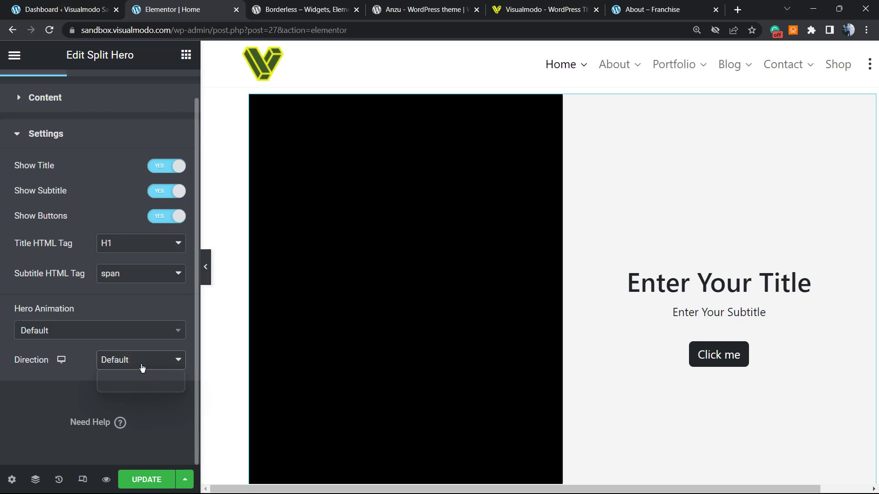
pyautogui.click(150, 383)
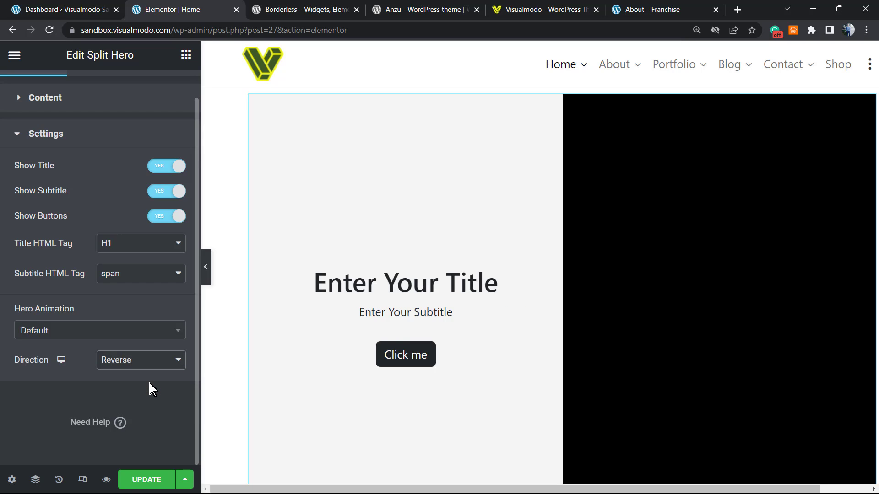
pyautogui.click(144, 362)
pyautogui.click(141, 375)
pyautogui.scroll(2, 139, 348)
pyautogui.click(93, 173)
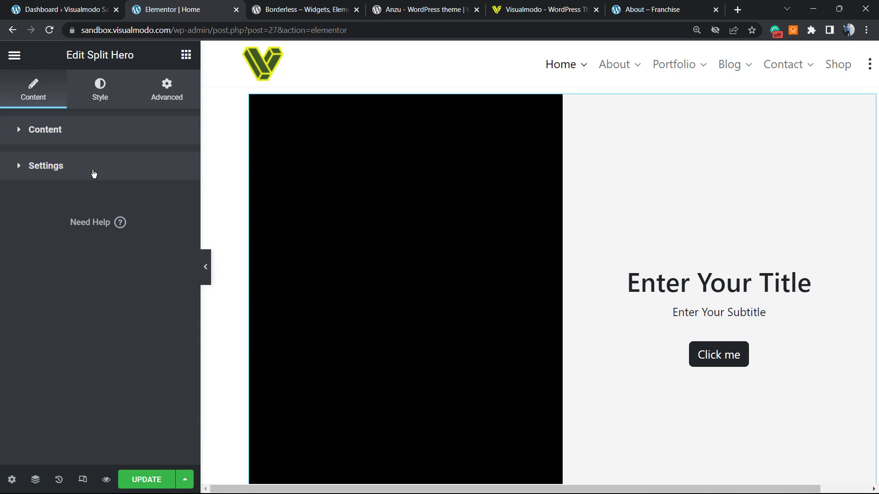
# Try the top vertical and left horizontal positions in the Split Hero's style options, restoring each to center
pyautogui.click(96, 87)
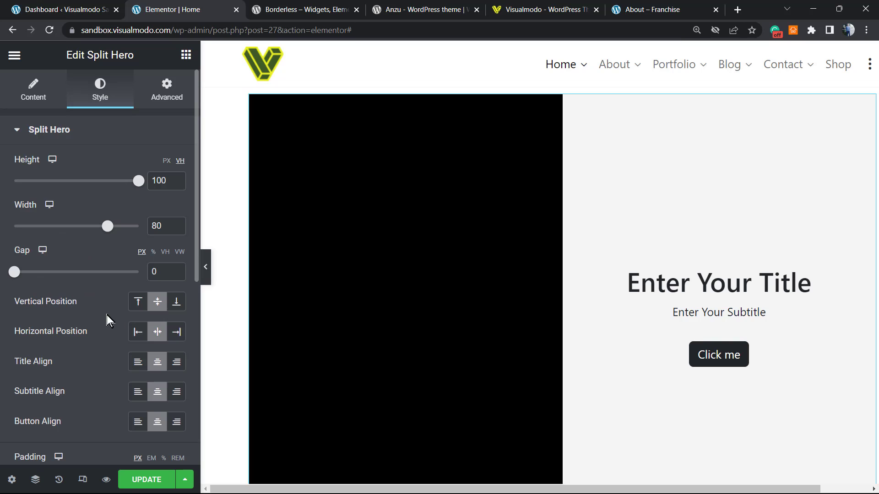
pyautogui.click(138, 301)
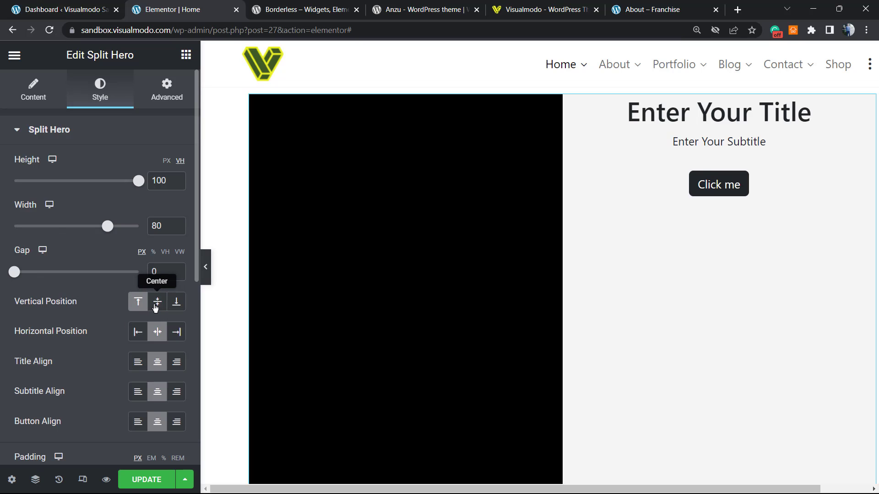
pyautogui.click(156, 302)
pyautogui.click(138, 332)
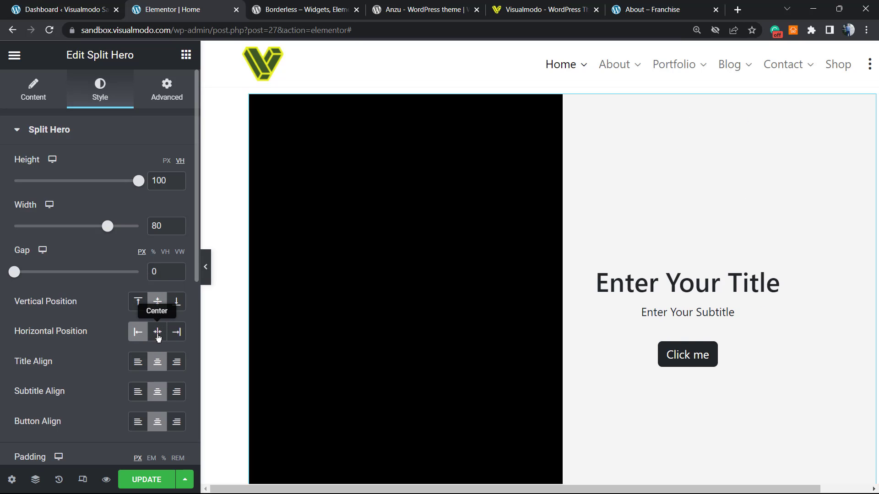
pyautogui.click(158, 333)
# Try left alignment for the Split Hero's title, subtitle and button, restoring all three to center
pyautogui.click(138, 364)
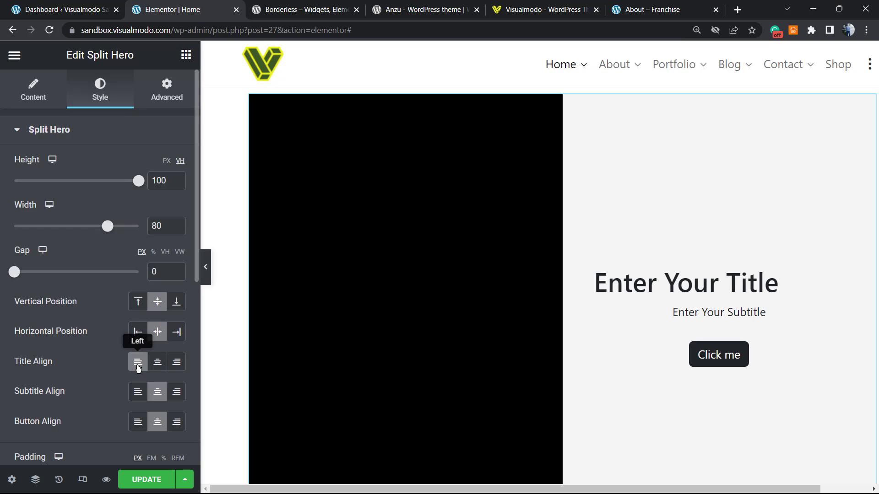
pyautogui.click(157, 363)
pyautogui.click(138, 363)
pyautogui.click(138, 393)
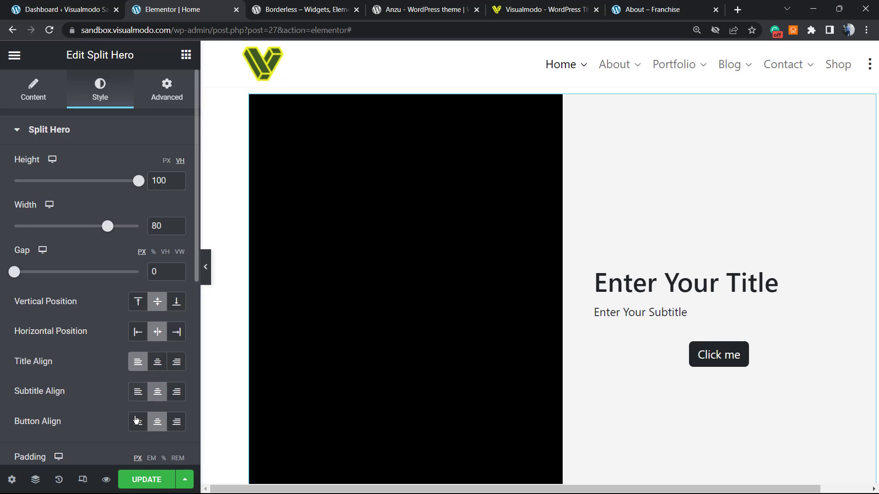
pyautogui.click(136, 421)
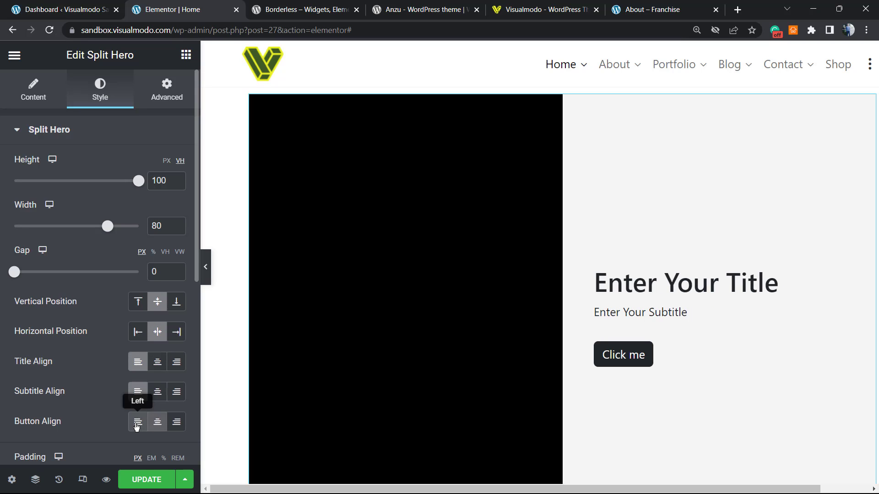
pyautogui.click(158, 393)
pyautogui.click(158, 420)
pyautogui.click(157, 362)
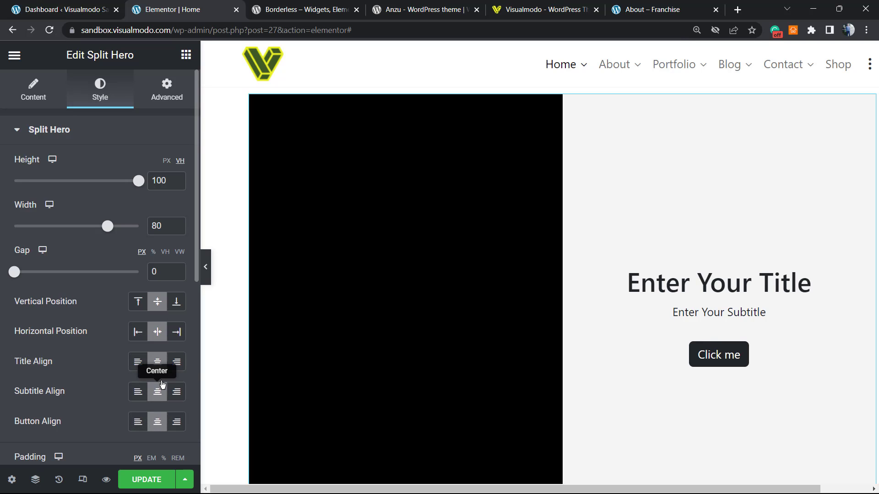
# Try a gradient background in the Split Hero's Image style options, and set the background type back to Classic
pyautogui.scroll(-4, 47, 328)
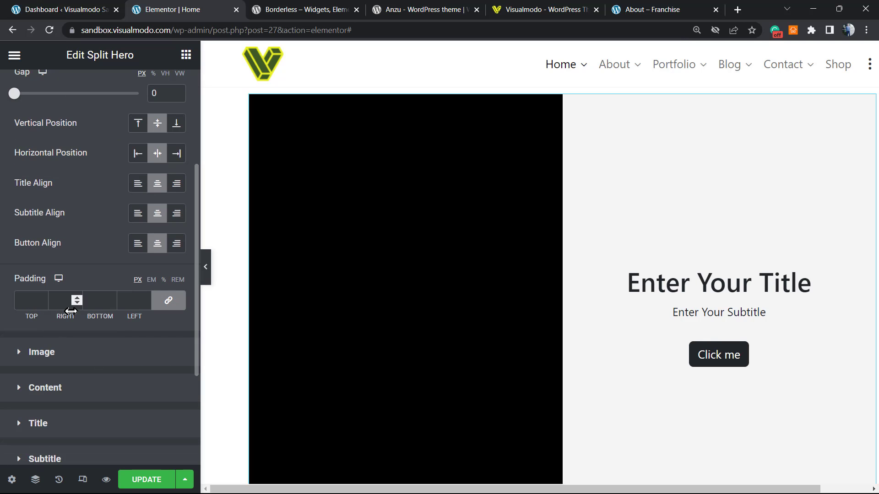
pyautogui.click(97, 355)
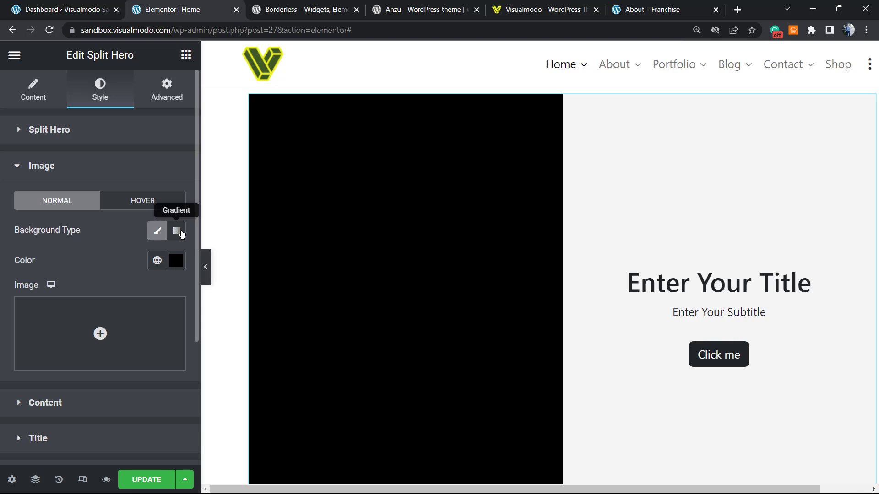
pyautogui.click(182, 232)
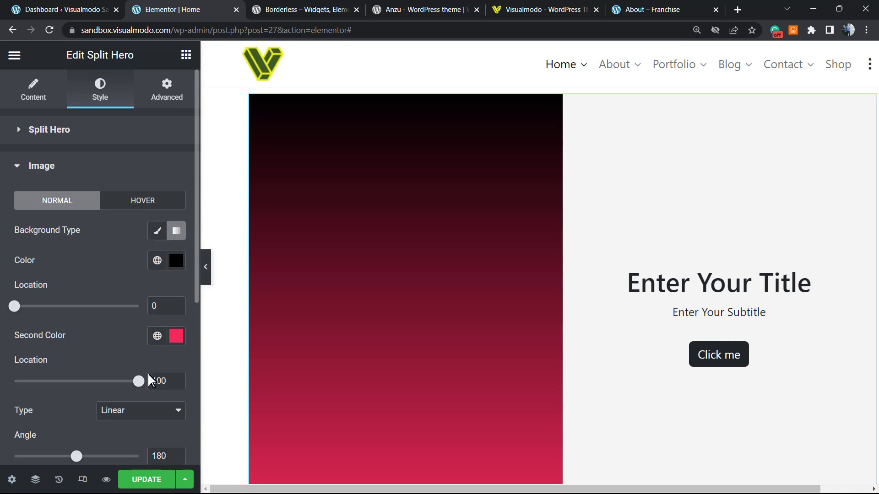
pyautogui.scroll(-2, 137, 380)
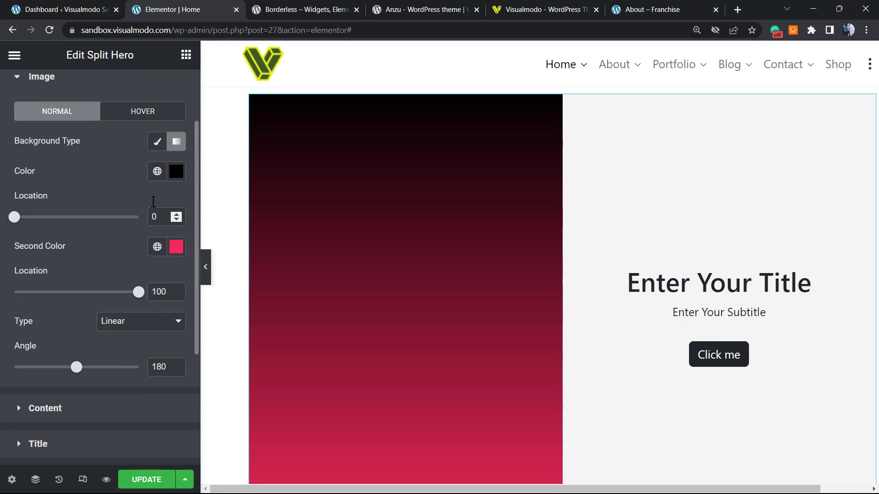
pyautogui.scroll(2, 176, 215)
pyautogui.click(157, 231)
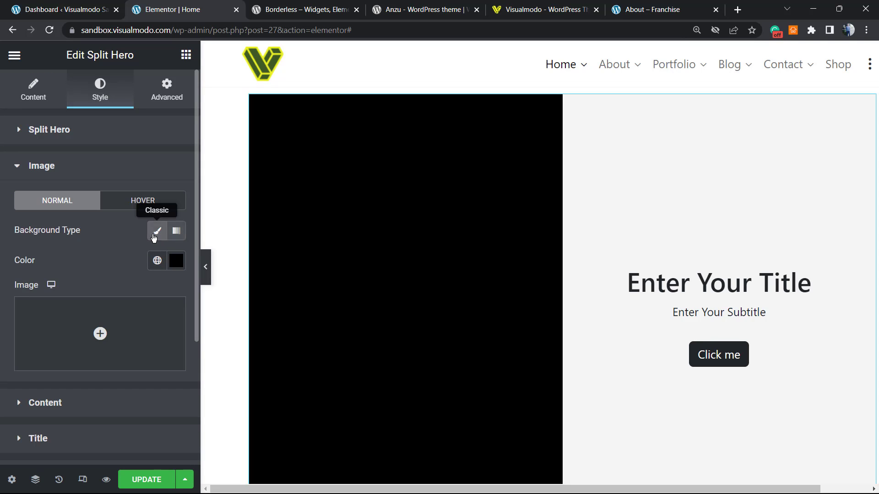
# Insert cat-2136663_1280.jpg from the media library as the hero's background image
pyautogui.click(97, 331)
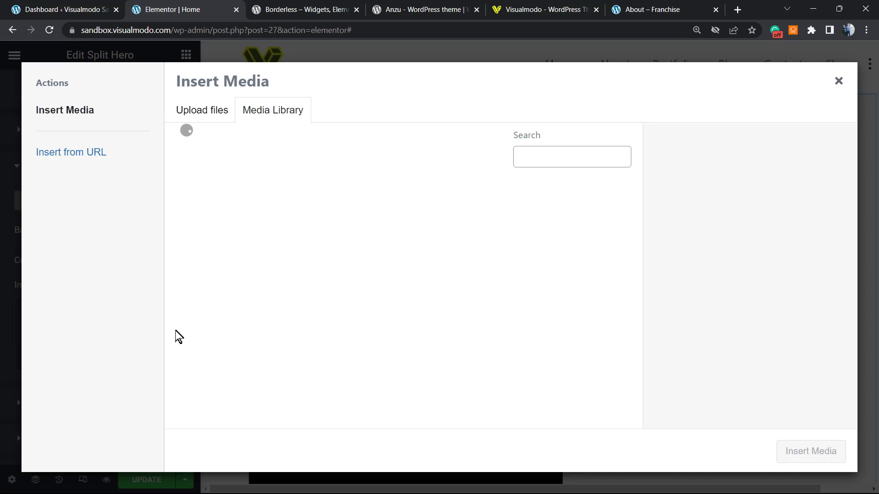
pyautogui.click(368, 338)
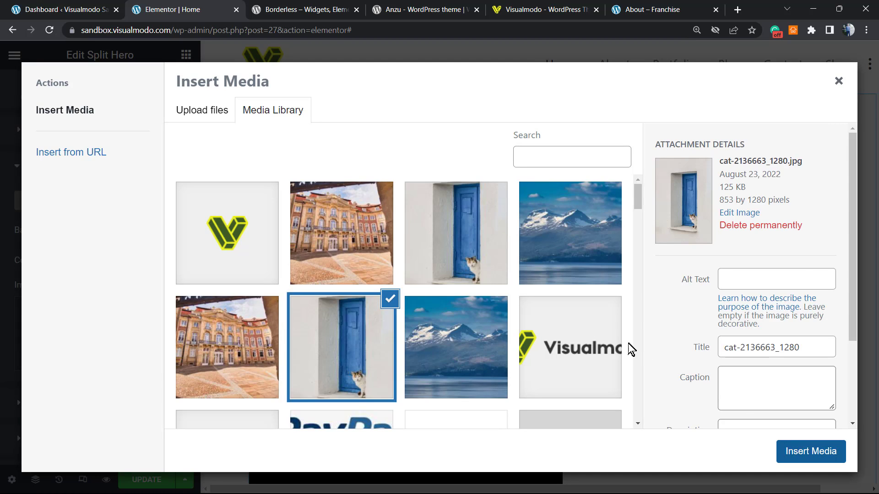
pyautogui.click(804, 451)
pyautogui.scroll(-2, 450, 275)
pyautogui.scroll(-4, 449, 275)
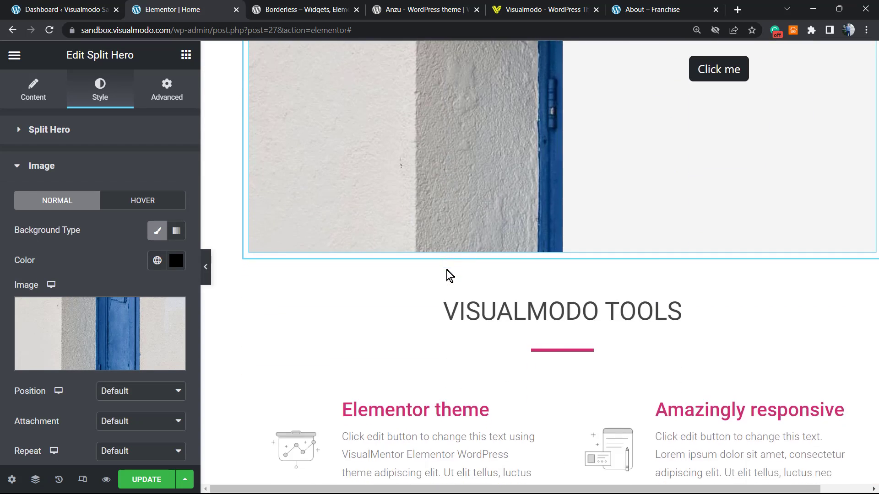
pyautogui.scroll(6, 425, 275)
# Set the hero background image's position to Center Center
pyautogui.scroll(-2, 139, 327)
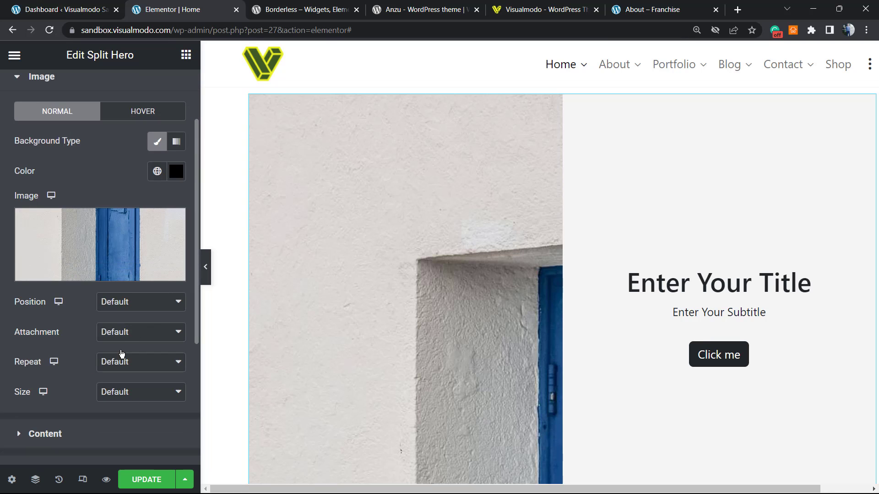
pyautogui.click(133, 302)
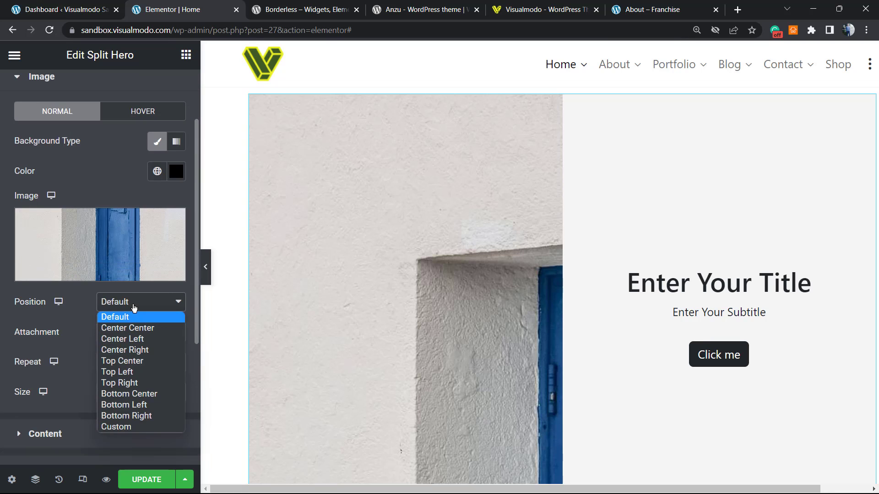
pyautogui.press('Escape')
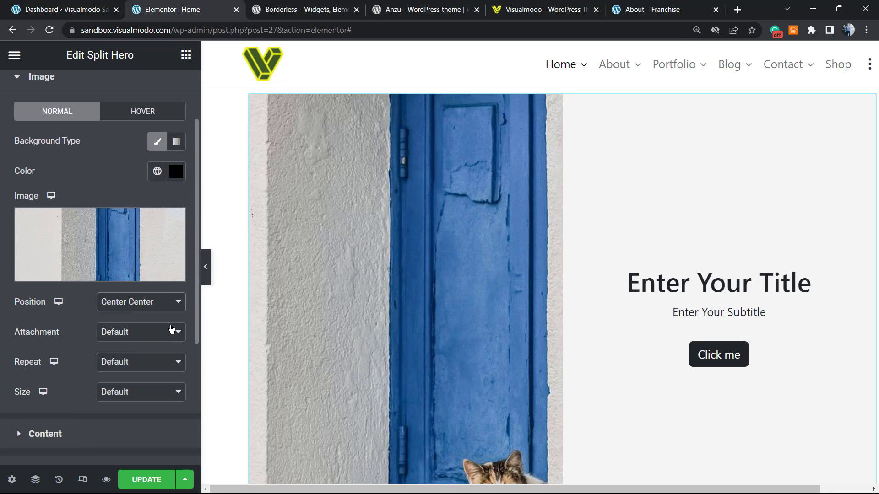
# Try the Fixed attachment on the hero background image, and set the attachment to Scroll
pyautogui.click(145, 333)
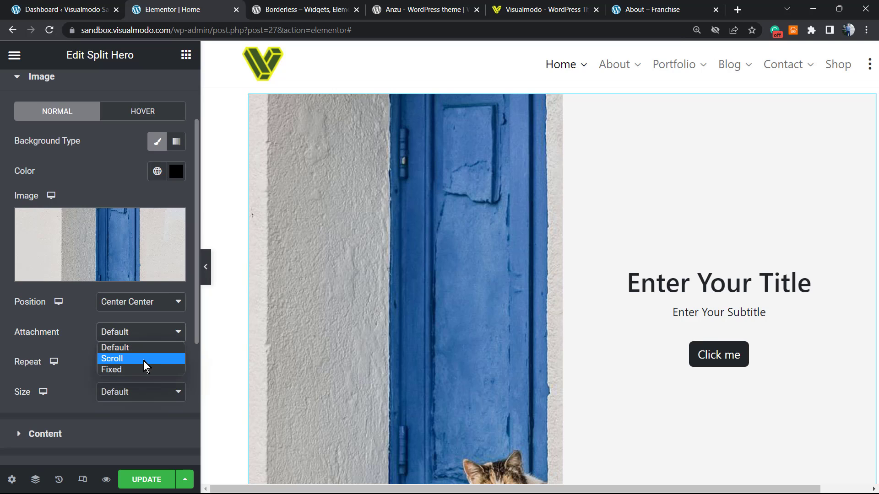
pyautogui.click(114, 369)
pyautogui.scroll(-3, 412, 348)
pyautogui.scroll(-6, 420, 341)
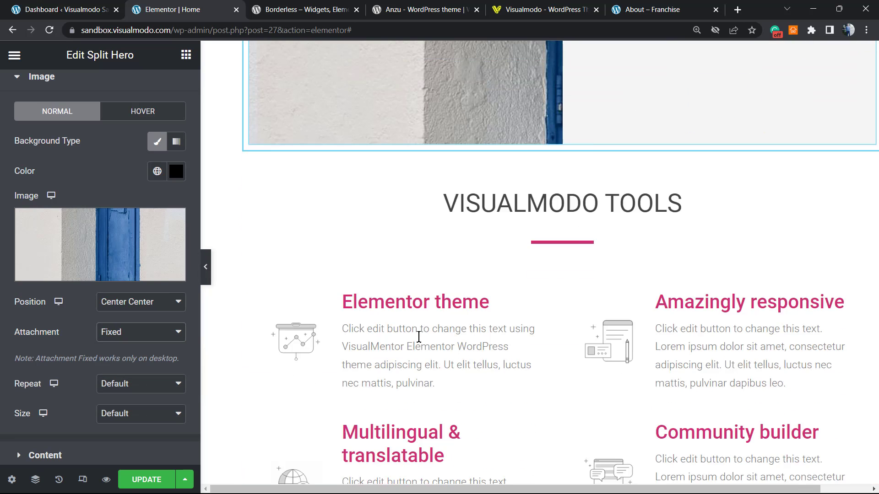
pyautogui.scroll(9, 412, 342)
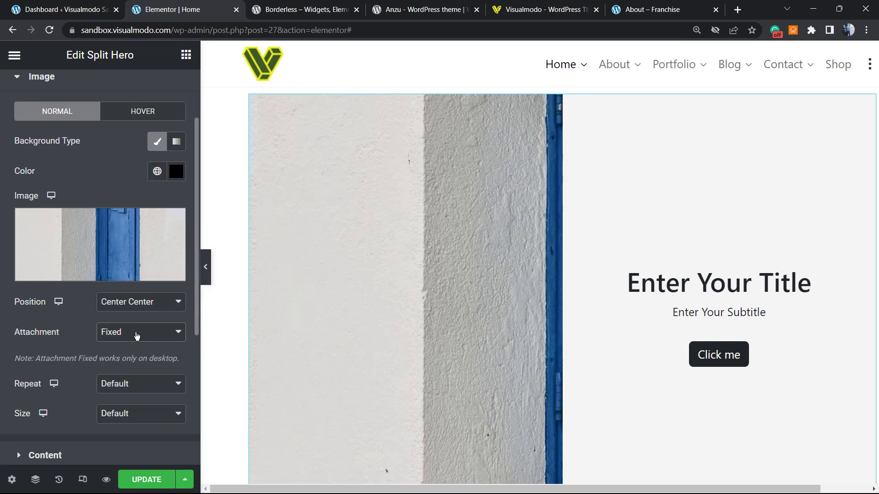
pyautogui.click(145, 333)
pyautogui.click(143, 362)
pyautogui.click(136, 344)
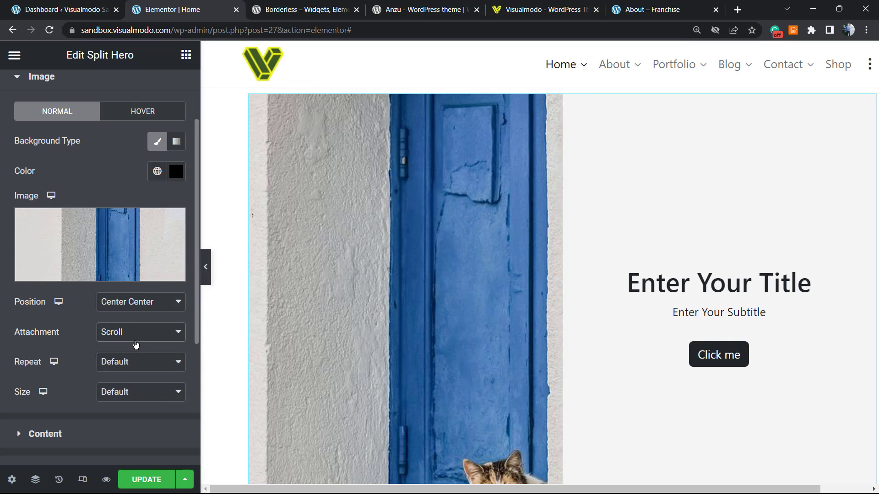
# Check the Repeat options of the hero background image, keeping Default
pyautogui.click(134, 362)
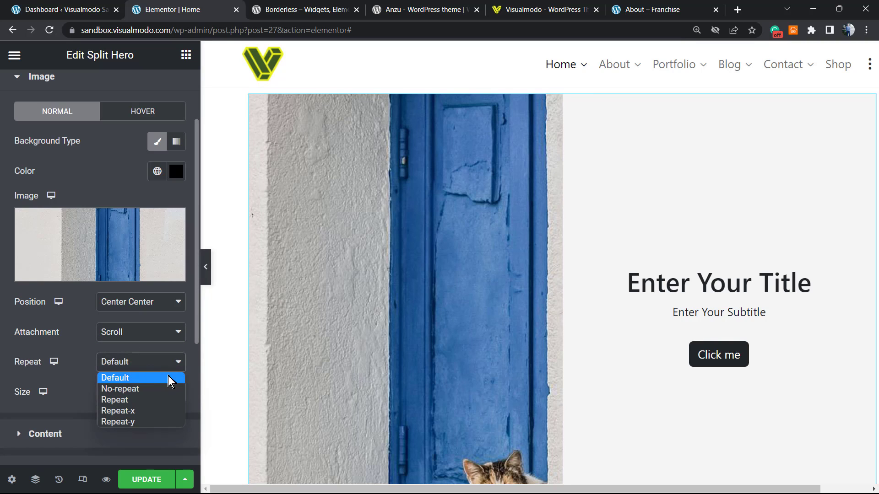
pyautogui.click(151, 366)
pyautogui.click(151, 365)
pyautogui.click(151, 365)
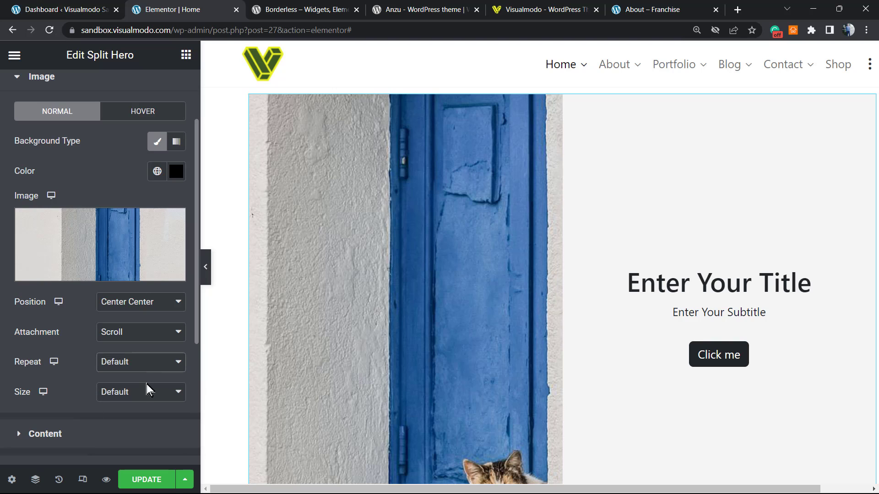
# Set the hero background image's size to Cover and check the full image on the page
pyautogui.click(147, 393)
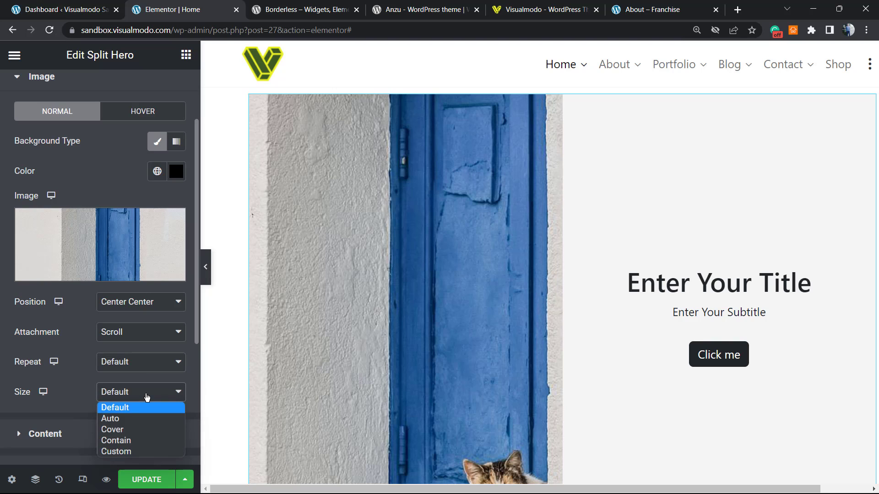
pyautogui.click(139, 428)
pyautogui.scroll(-5, 353, 371)
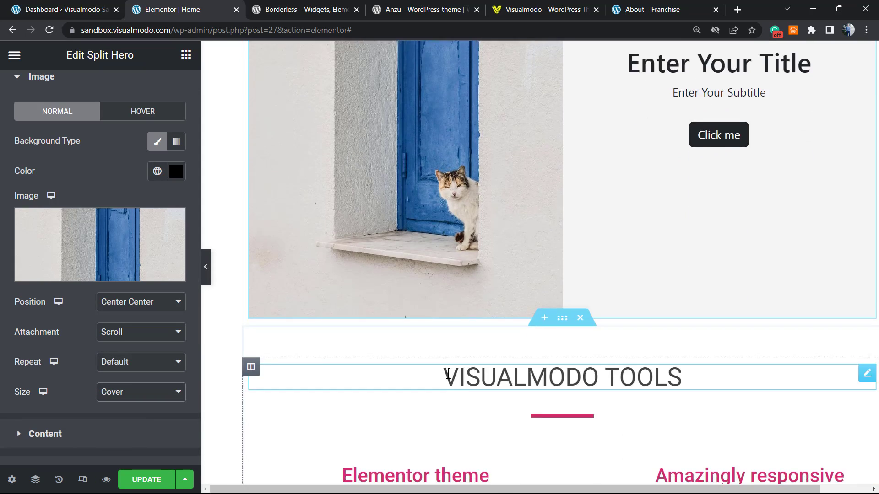
pyautogui.scroll(1, 440, 377)
pyautogui.scroll(2, 431, 368)
pyautogui.scroll(2, 418, 359)
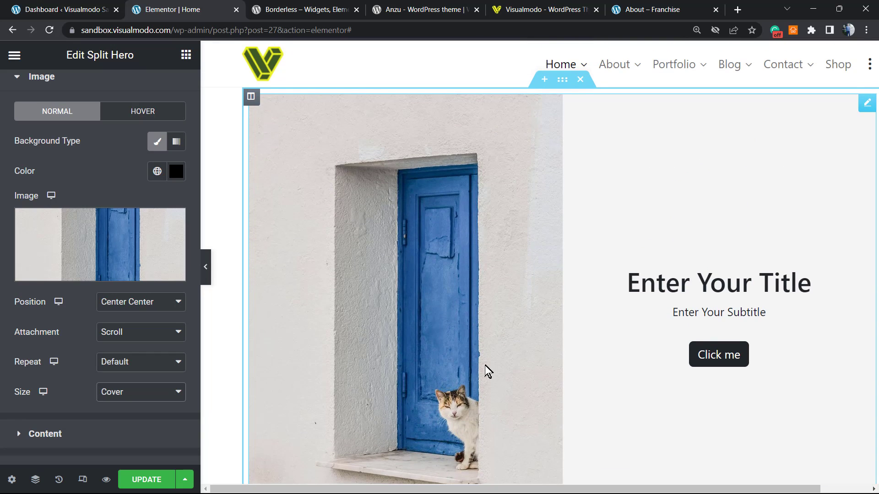
pyautogui.scroll(-2, 486, 369)
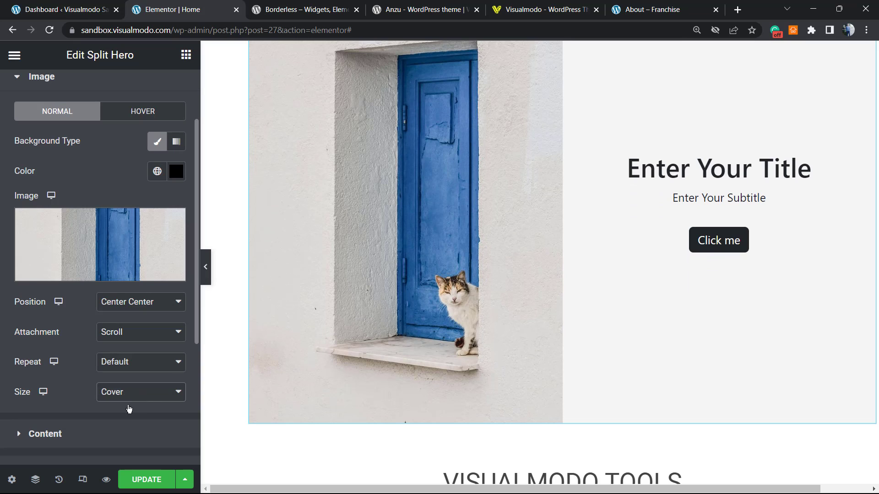
pyautogui.scroll(2, 318, 299)
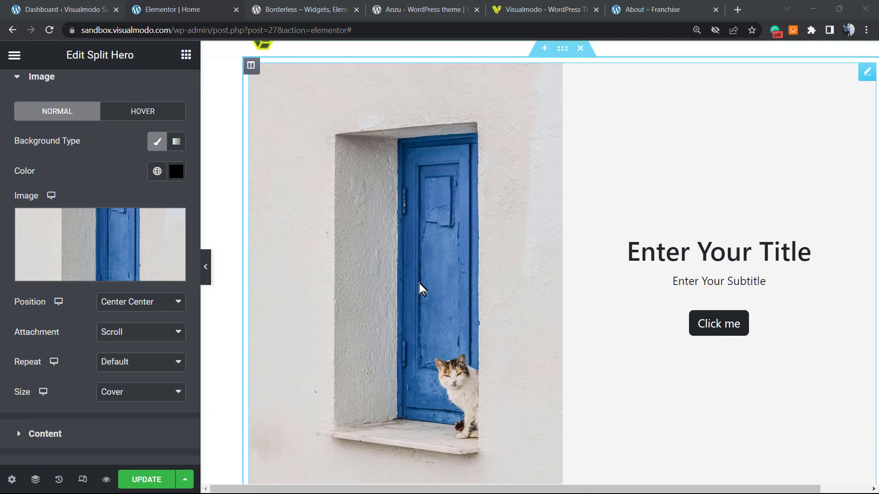
# Give the Split Hero's content side a Classic background with the light gray color #DFDFDF
pyautogui.scroll(-2, 137, 305)
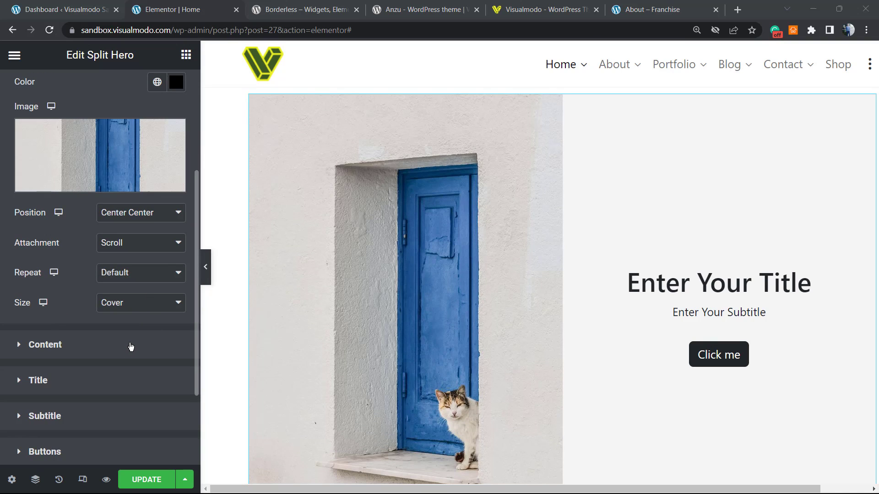
pyautogui.click(131, 346)
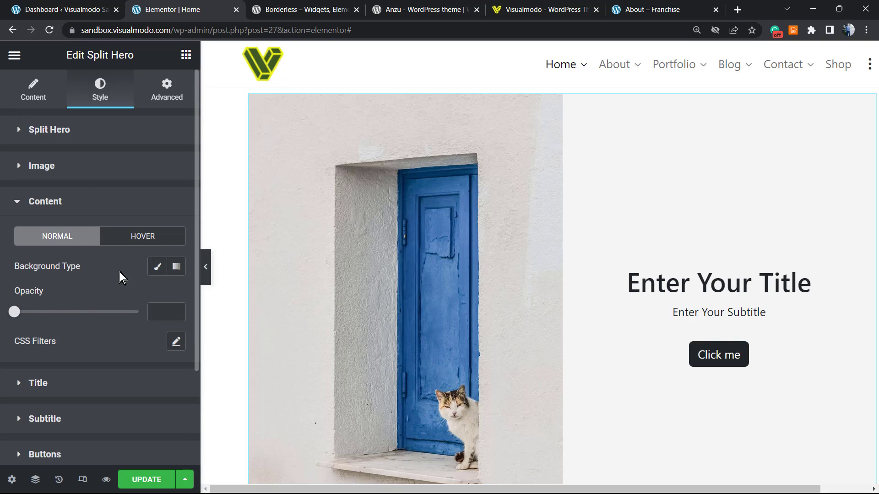
pyautogui.click(158, 270)
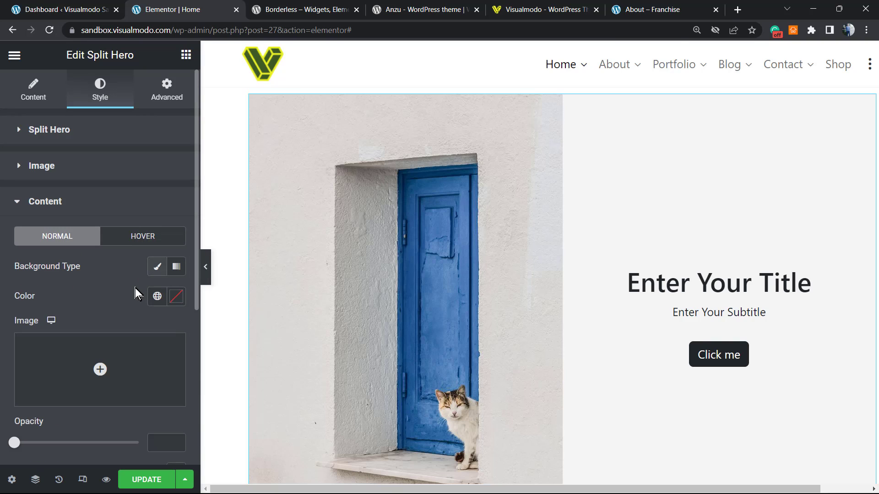
pyautogui.click(175, 298)
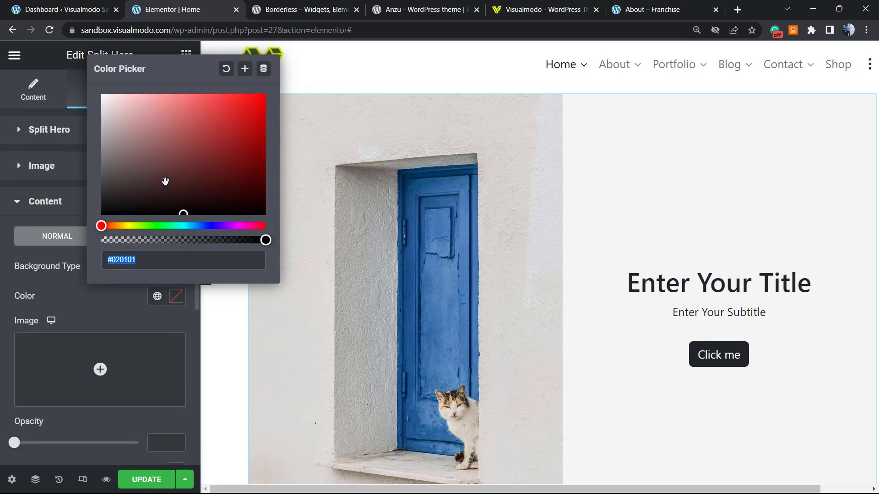
pyautogui.click(166, 177)
pyautogui.click(111, 110)
pyautogui.moveTo(111, 110); pyautogui.dragTo(1, 83)
pyautogui.moveTo(137, 183); pyautogui.dragTo(62, 109)
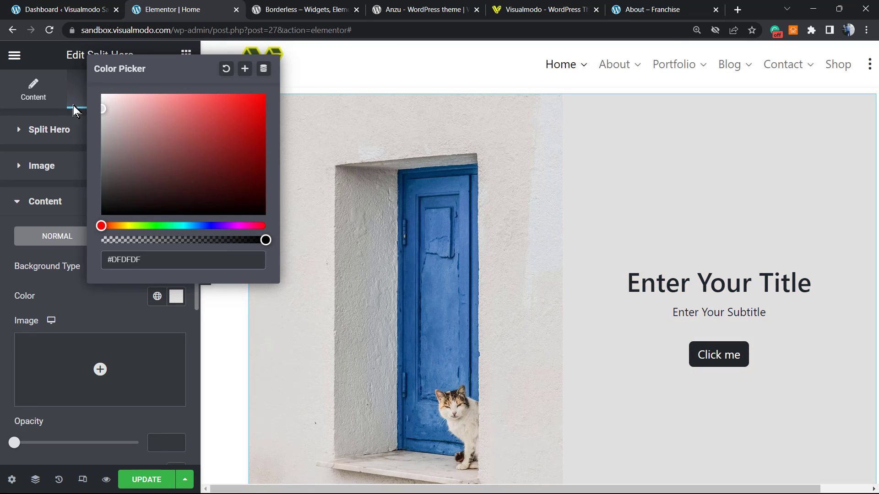
pyautogui.scroll(-1, 662, 234)
pyautogui.scroll(-7, 595, 257)
pyautogui.scroll(6, 526, 279)
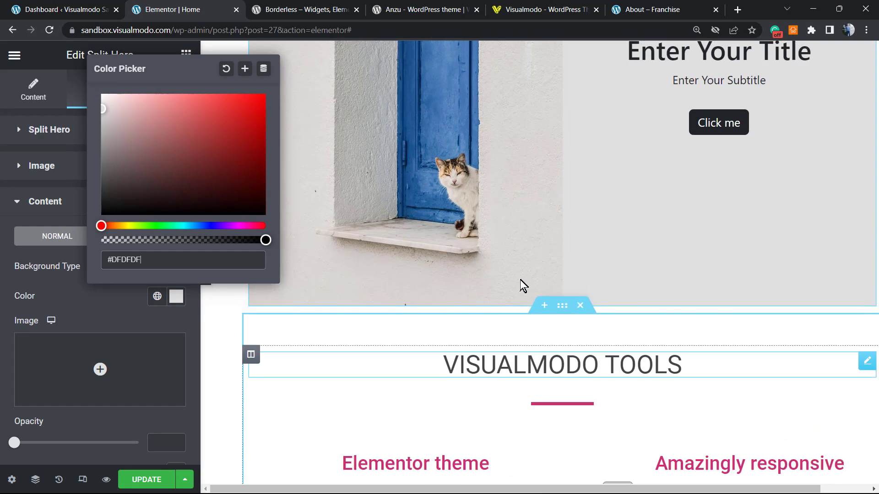
pyautogui.click(128, 318)
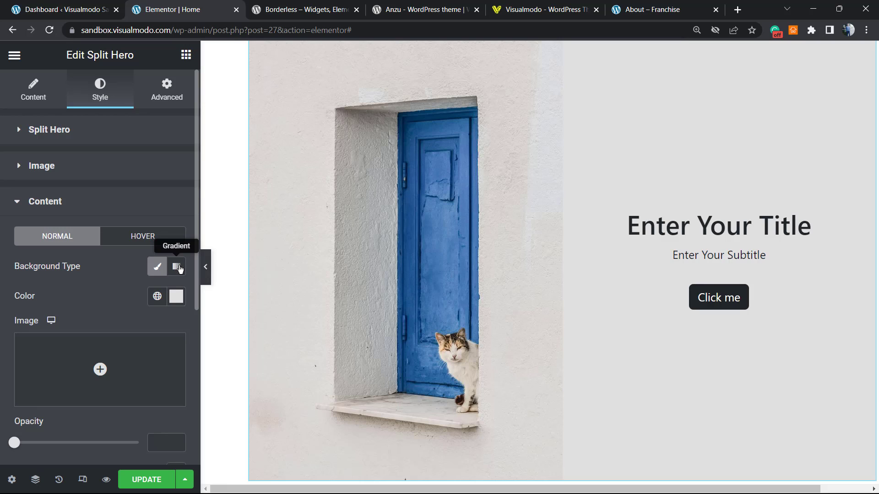
# Examine the background image, opacity and CSS filter options for the Split Hero's content side
pyautogui.scroll(-2, 100, 321)
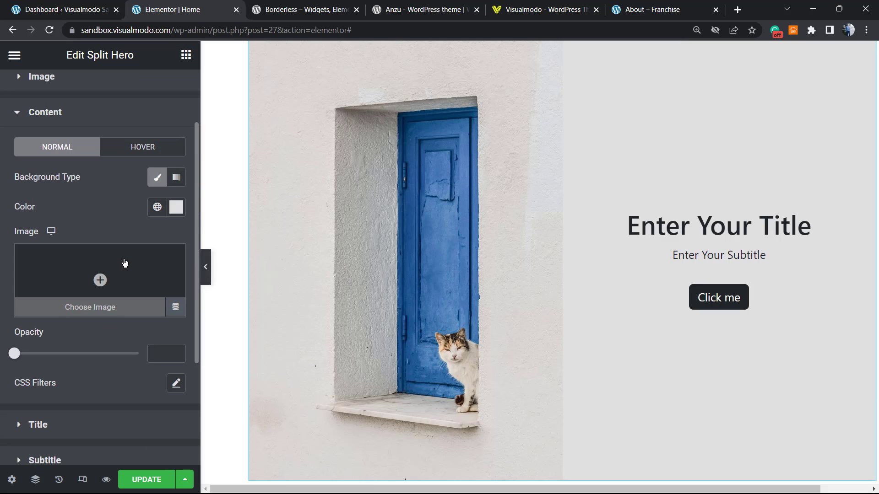
pyautogui.scroll(-2, 123, 274)
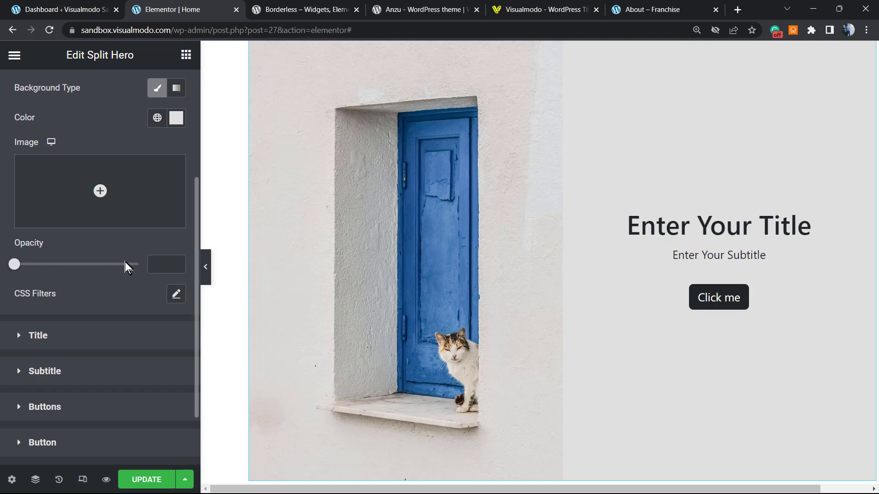
pyautogui.click(176, 295)
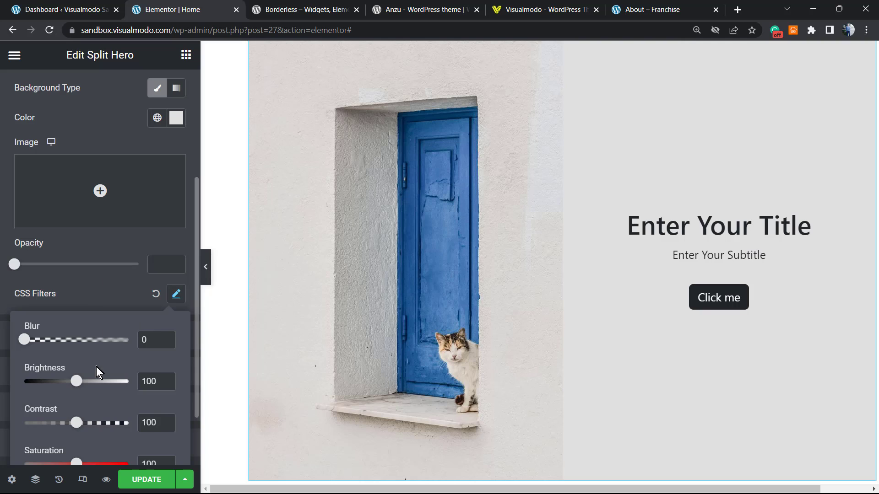
pyautogui.scroll(-2, 96, 367)
pyautogui.scroll(5, 103, 356)
pyautogui.scroll(-5, 106, 348)
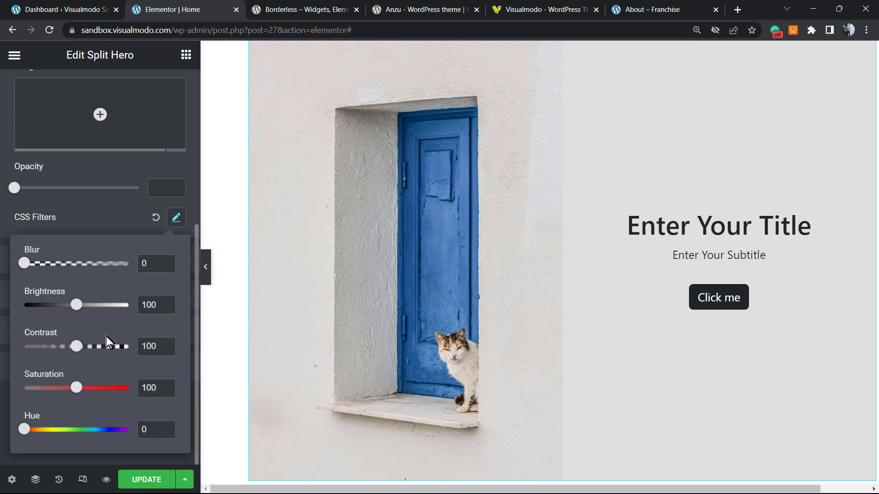
pyautogui.click(93, 202)
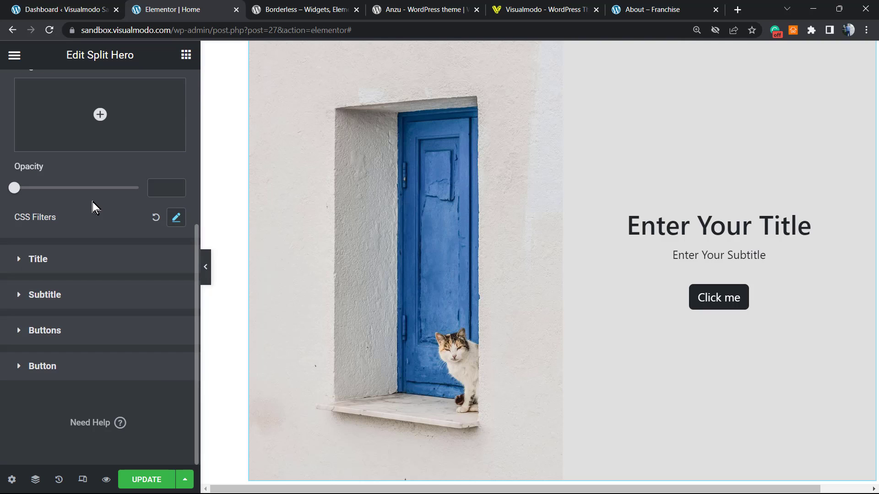
# Set the hero title's typography size to 88 px
pyautogui.click(103, 258)
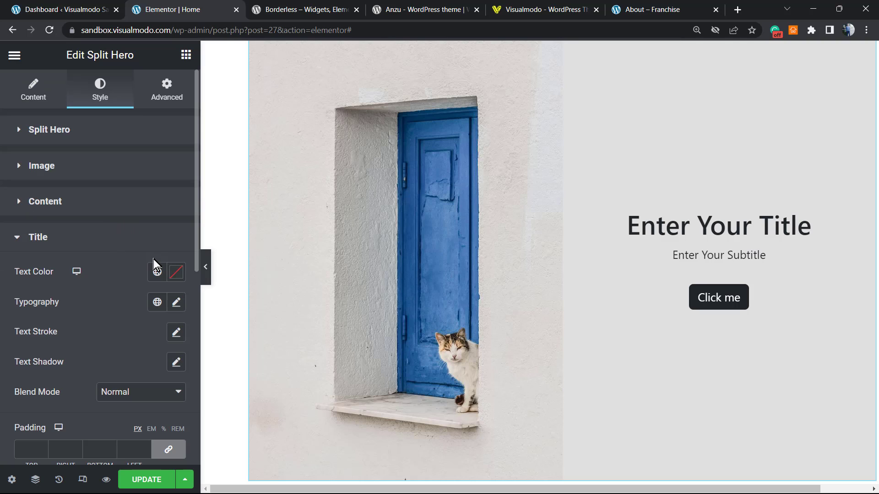
pyautogui.click(177, 307)
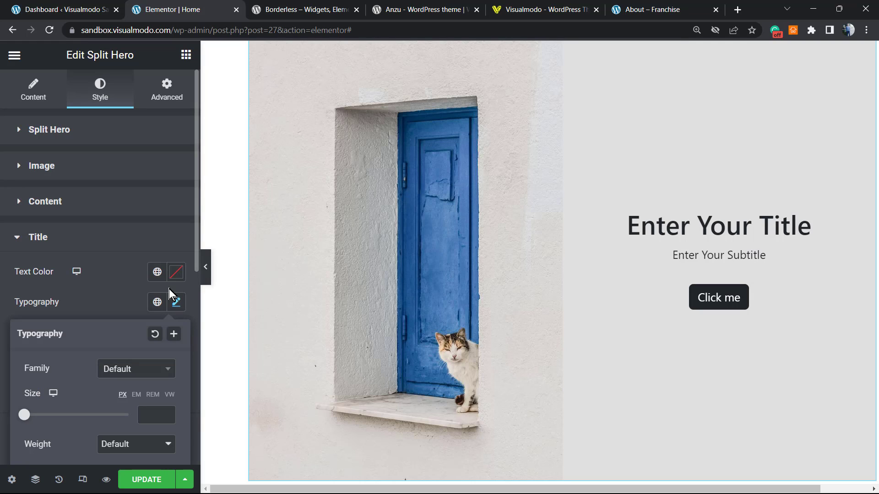
pyautogui.moveTo(34, 418); pyautogui.dragTo(45, 418)
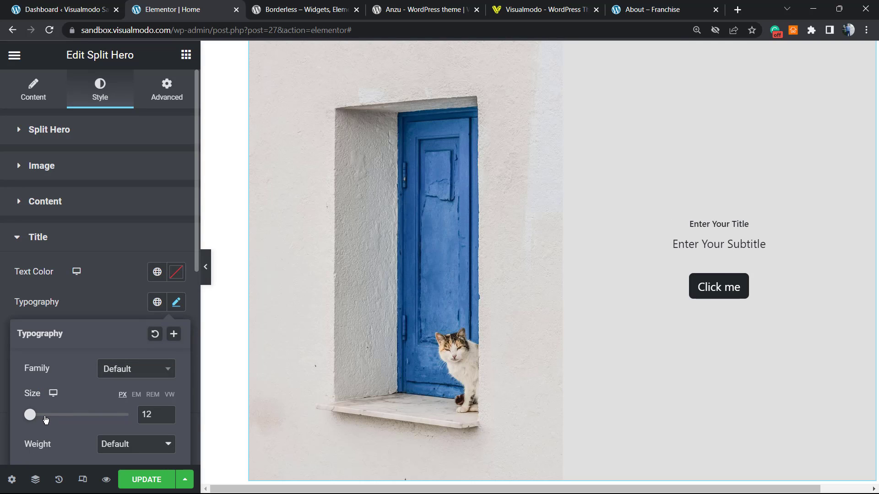
pyautogui.click(81, 420)
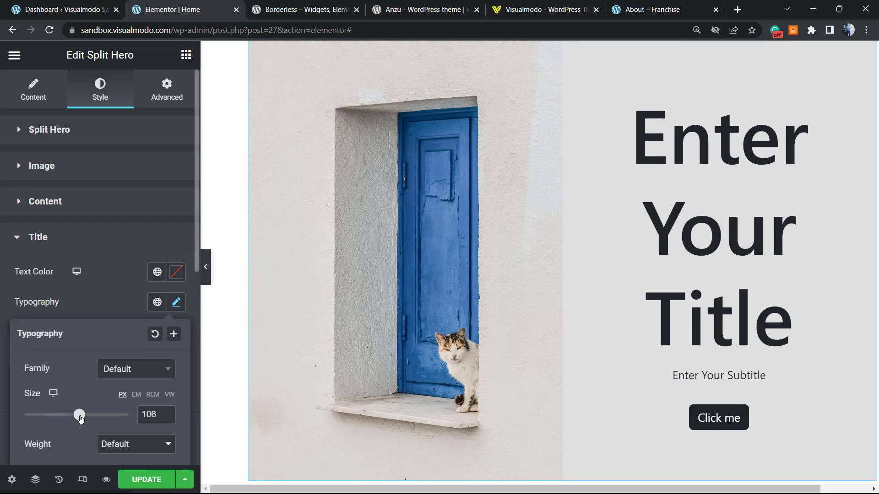
pyautogui.moveTo(57, 416)
pyautogui.mouseDown()
pyautogui.moveTo(40, 417)
pyautogui.moveTo(71, 419)
pyautogui.mouseUp()
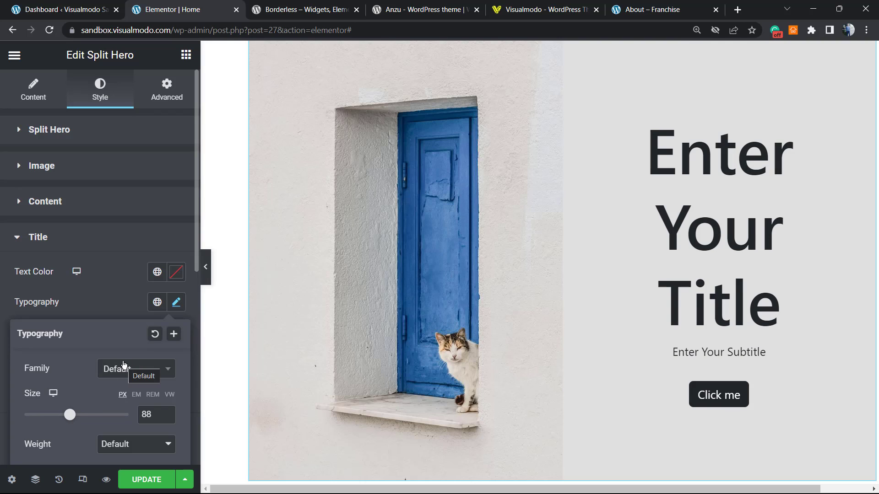
pyautogui.click(123, 310)
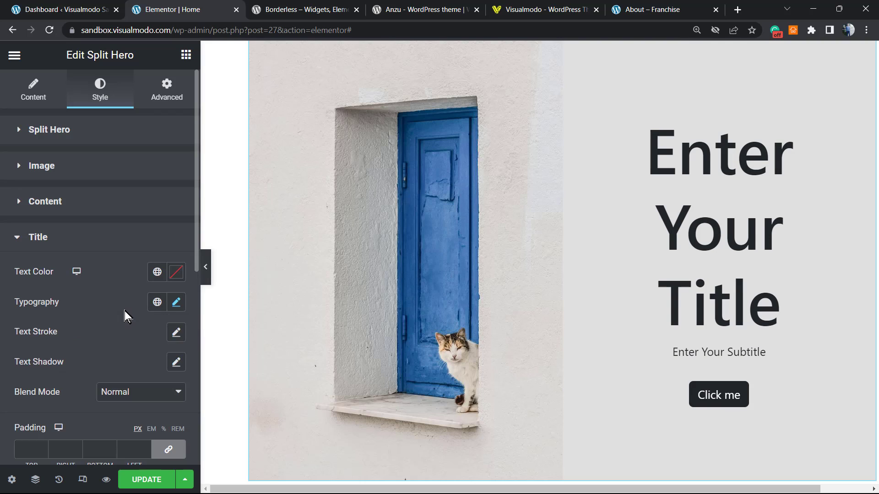
# Try the hero title's text stroke and default text shadow, and check its blend mode, spacing and border options
pyautogui.scroll(-2, 128, 303)
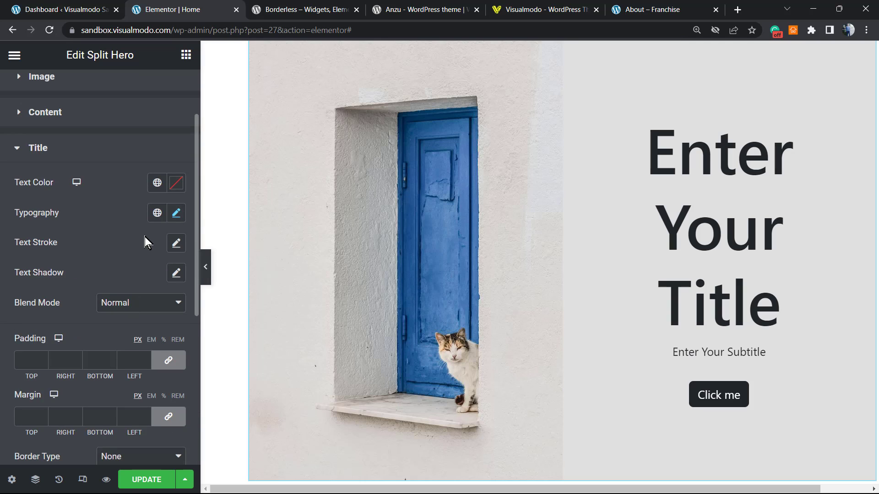
pyautogui.click(181, 246)
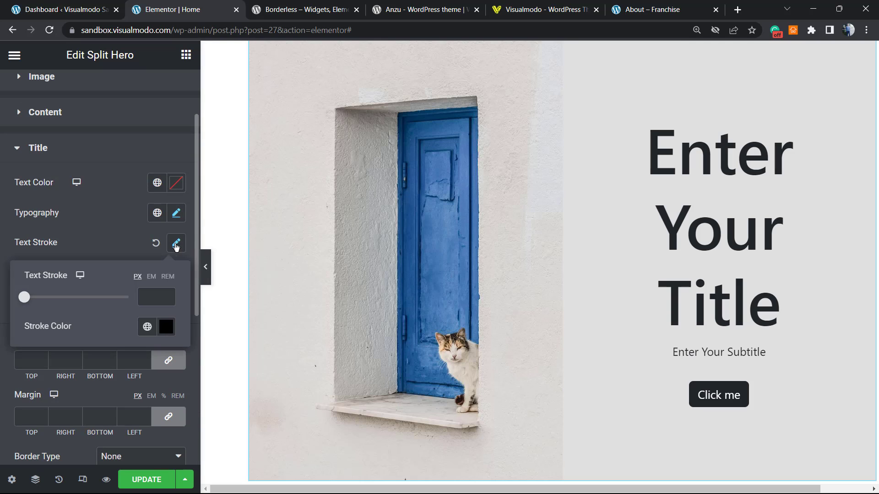
pyautogui.click(121, 223)
pyautogui.click(175, 274)
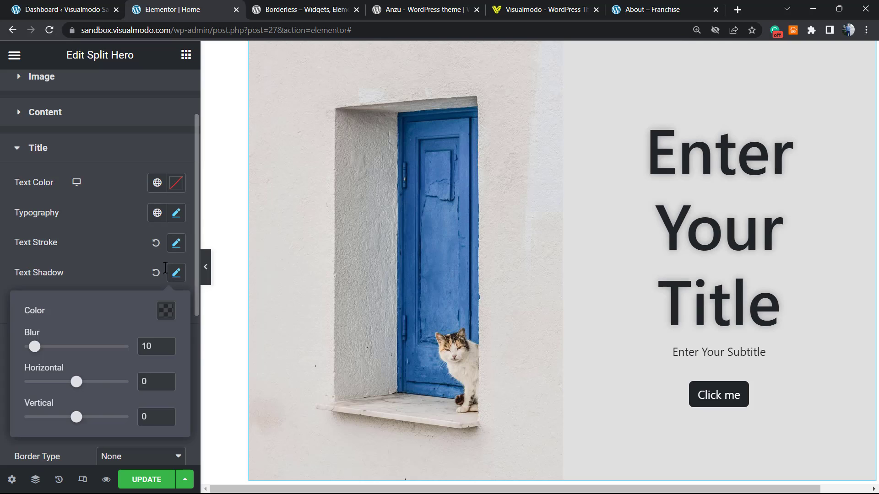
pyautogui.click(104, 245)
pyautogui.click(139, 305)
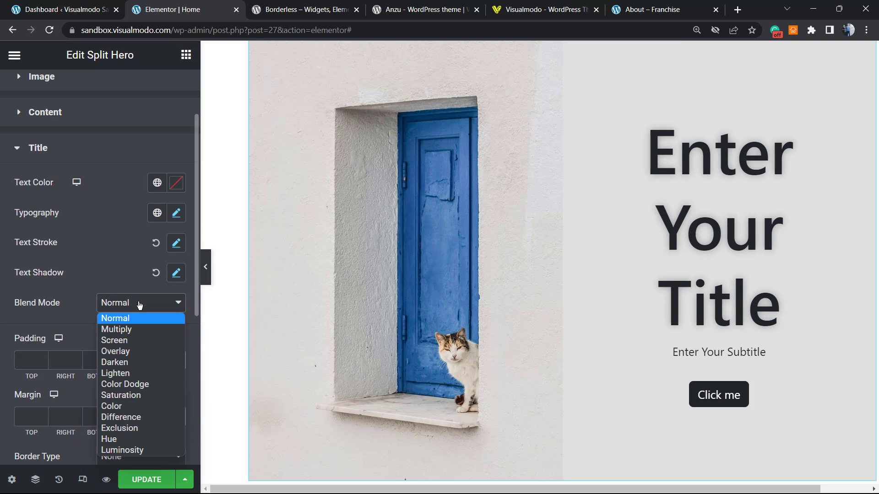
pyautogui.click(139, 304)
pyautogui.scroll(-2, 79, 362)
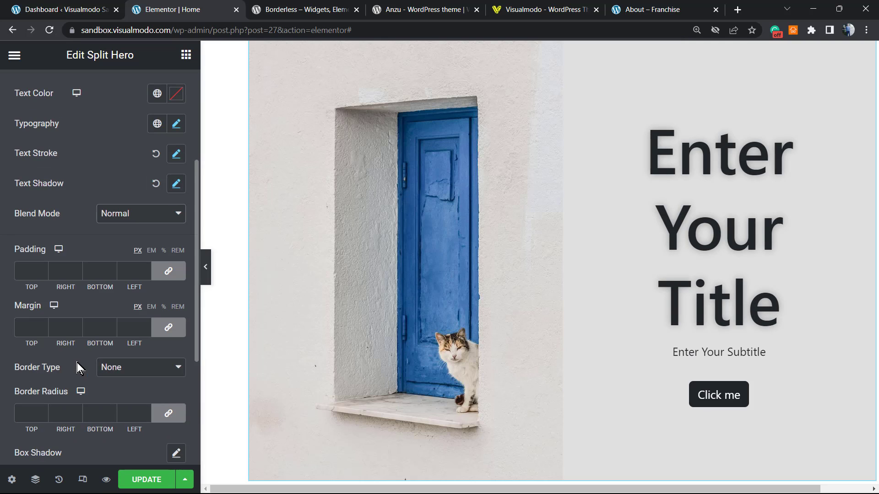
pyautogui.scroll(-2, 96, 368)
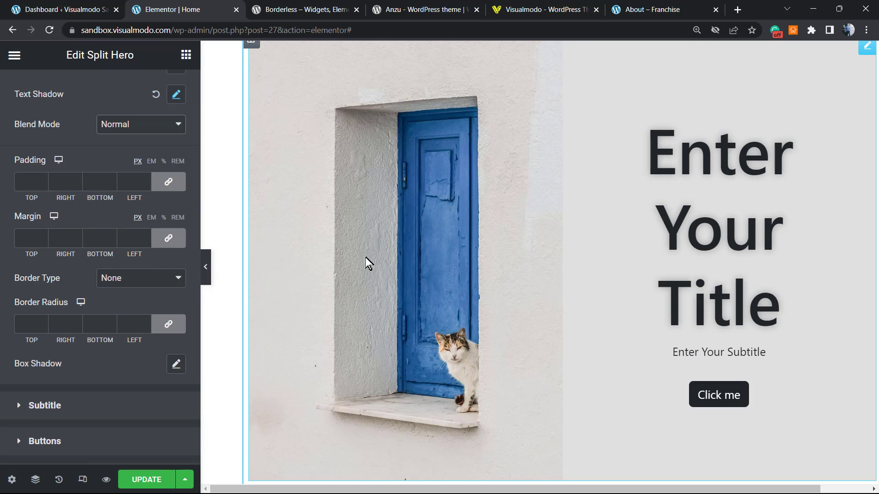
# Reset the hero title's text stroke and text shadow to their defaults
pyautogui.scroll(4, 114, 246)
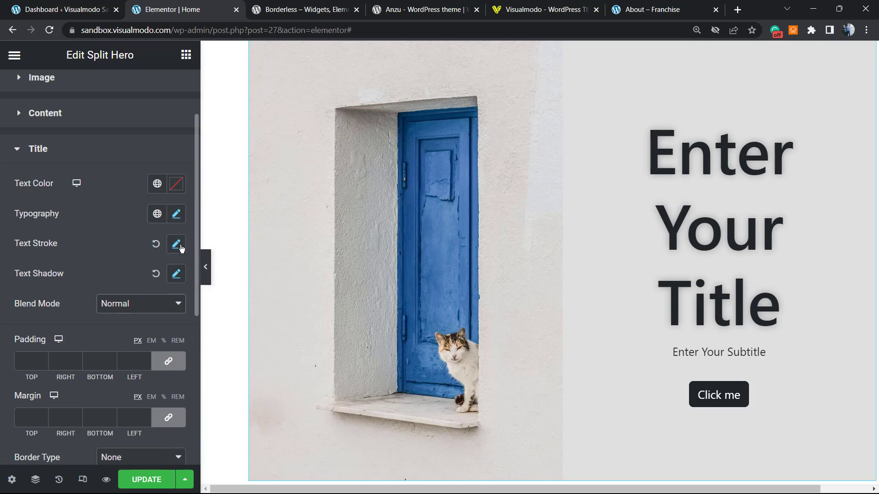
pyautogui.click(155, 244)
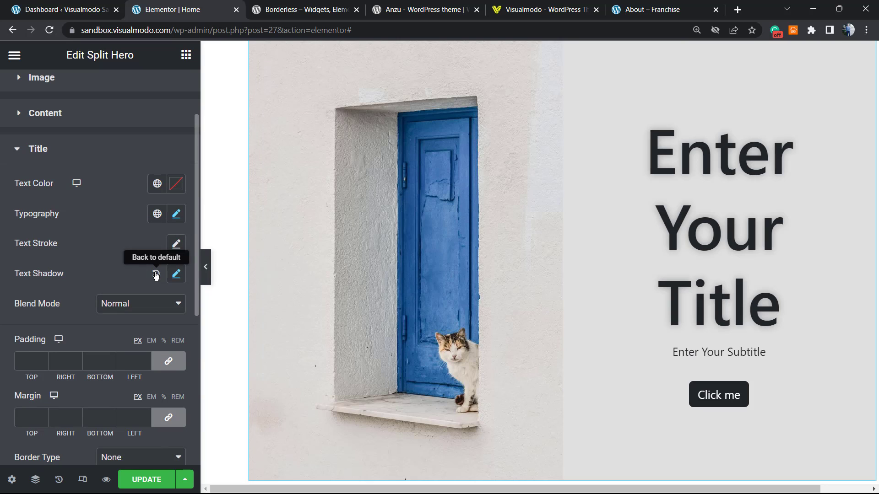
pyautogui.click(155, 274)
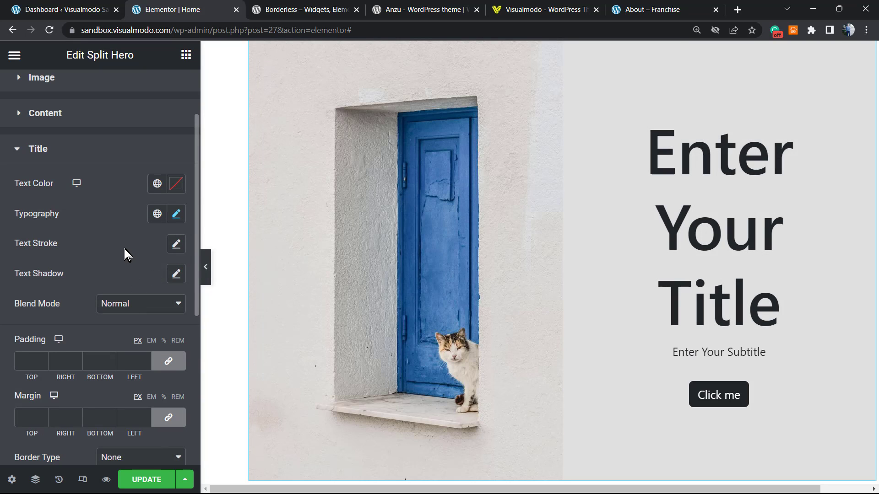
# Review the hero subtitle's style options, including text color, typography, blend mode, padding and margin
pyautogui.scroll(-6, 124, 244)
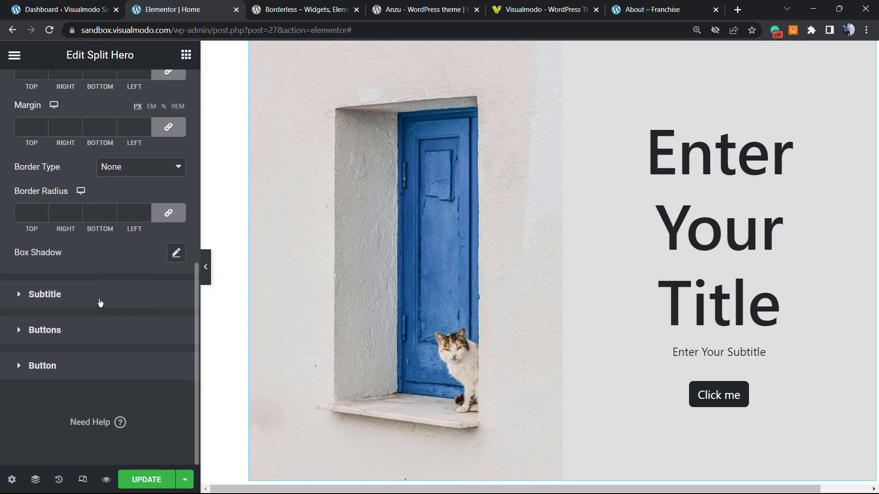
pyautogui.click(98, 301)
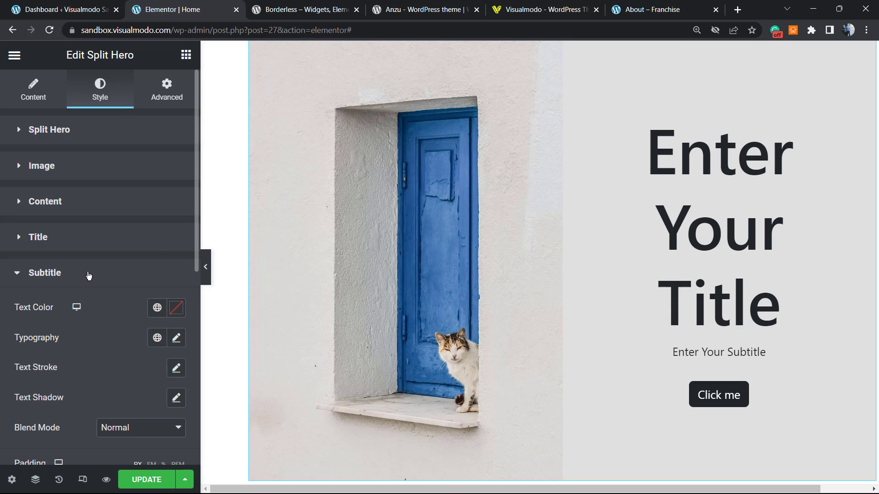
pyautogui.scroll(-4, 124, 289)
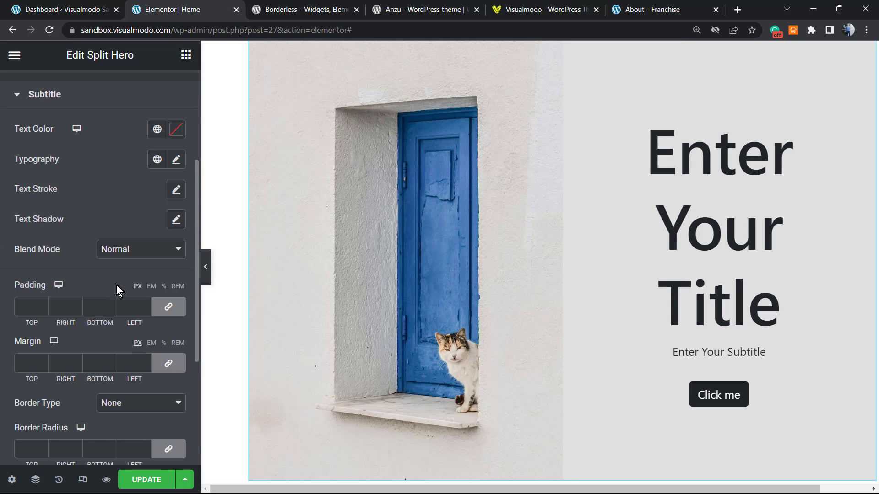
pyautogui.scroll(4, 112, 273)
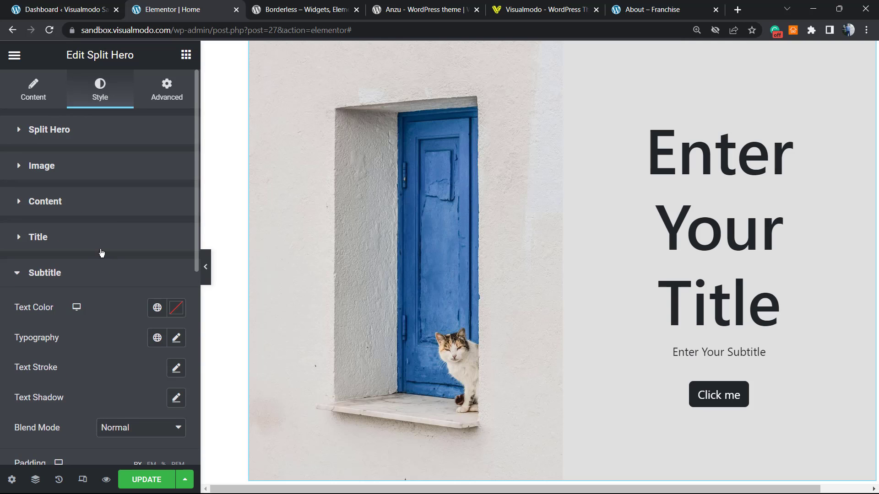
pyautogui.click(96, 276)
# Review the direction, gap, padding, margin and border options for the hero's Buttons group
pyautogui.click(94, 309)
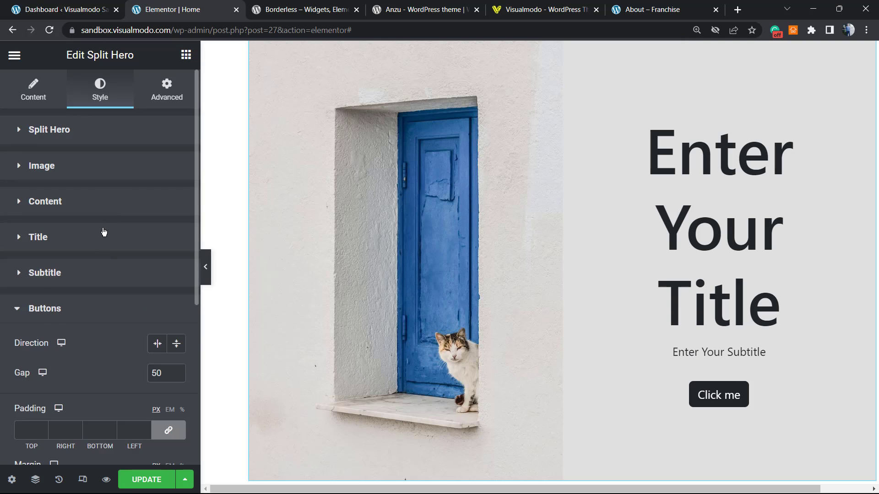
pyautogui.scroll(-2, 101, 230)
pyautogui.scroll(-4, 101, 230)
pyautogui.scroll(2, 98, 253)
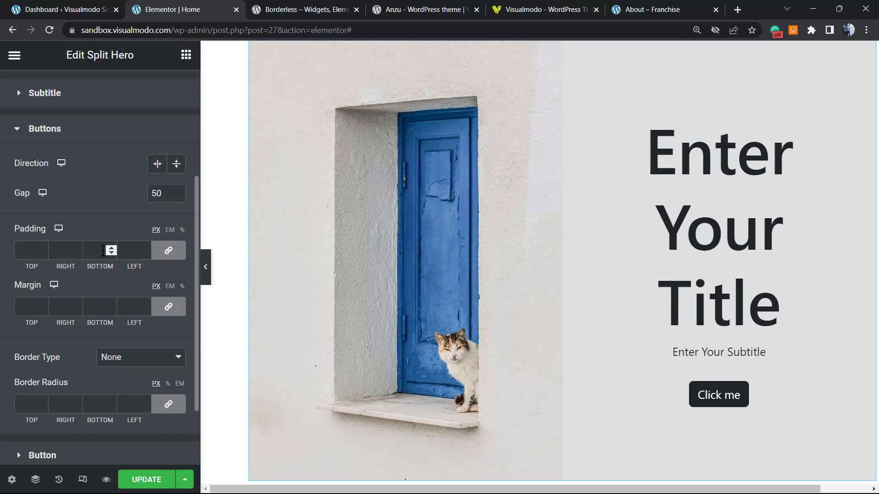
pyautogui.click(83, 133)
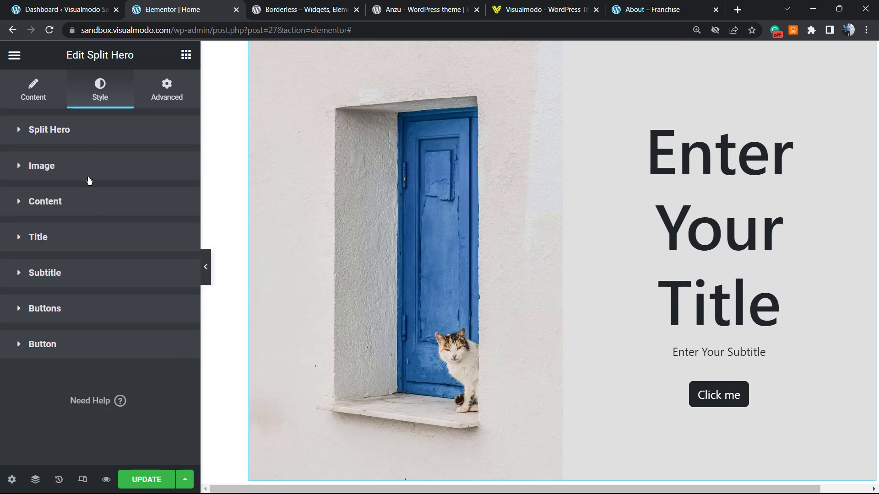
# Review the individual hero button's style options for typography, text shadow, text color, background, border and box shadow
pyautogui.click(109, 346)
pyautogui.scroll(-4, 110, 351)
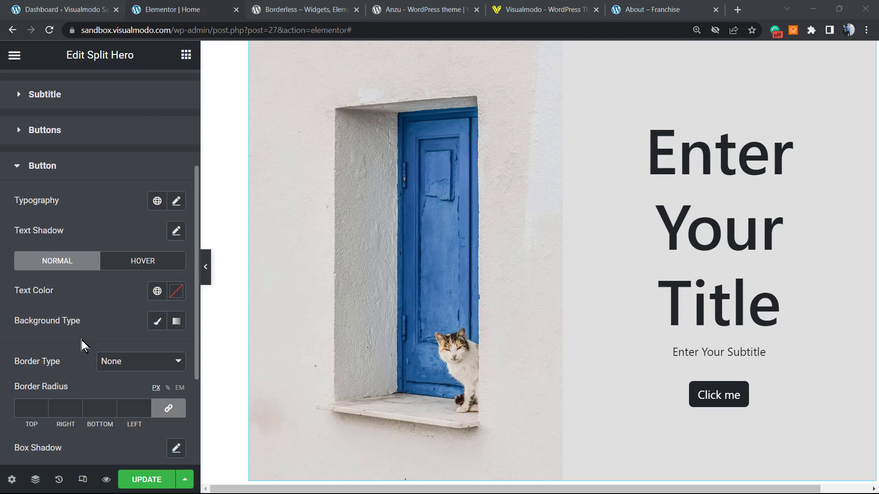
pyautogui.scroll(-3, 75, 343)
pyautogui.scroll(7, 69, 345)
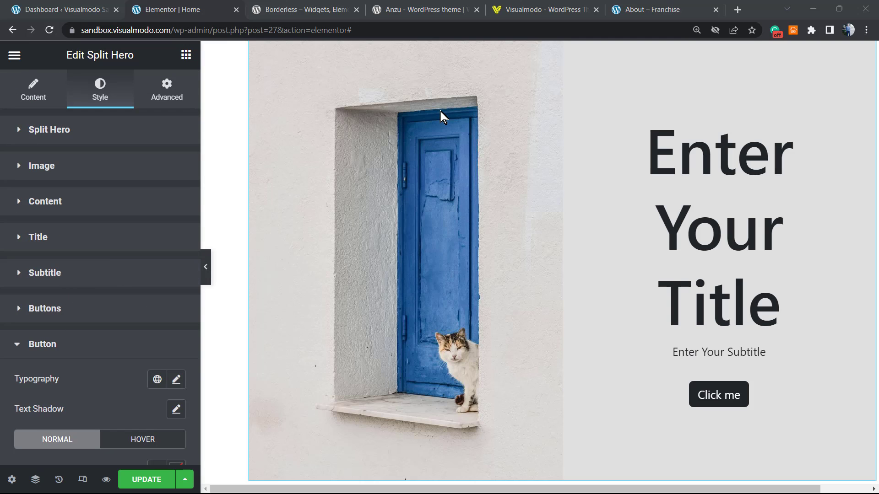
pyautogui.scroll(-5, 146, 369)
pyautogui.scroll(7, 98, 290)
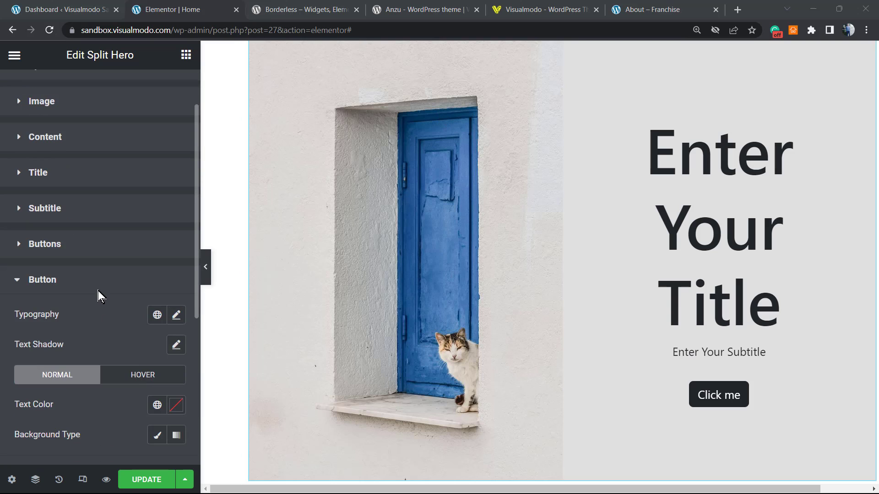
# Look over the home page preview, from the styled Split Hero through the sections below it
pyautogui.scroll(-4, 559, 265)
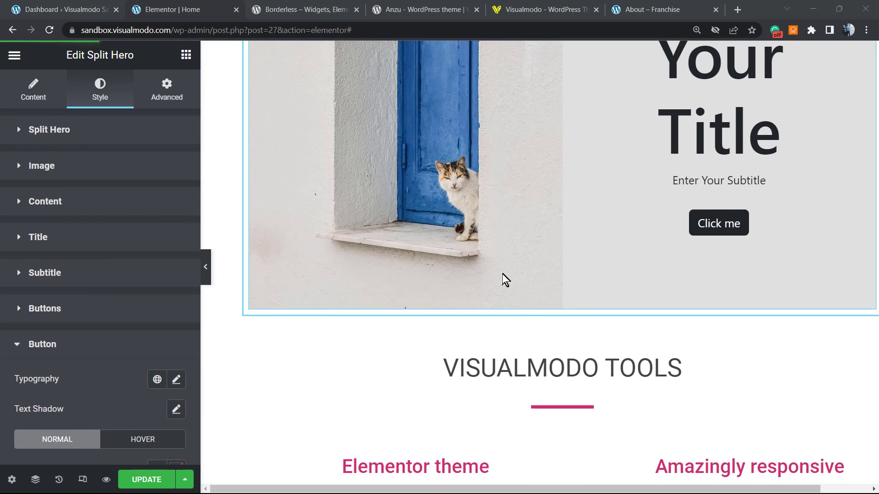
pyautogui.scroll(5, 466, 276)
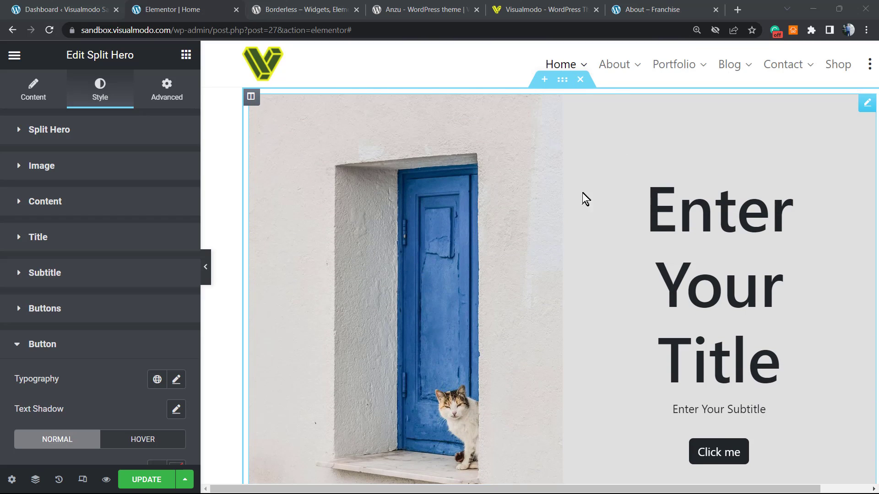
pyautogui.scroll(-10, 384, 226)
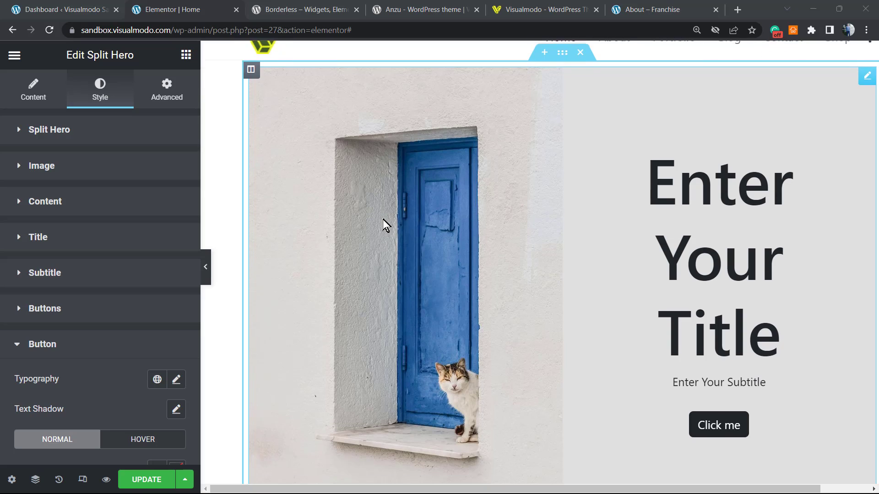
pyautogui.scroll(-4, 383, 227)
pyautogui.scroll(10, 383, 226)
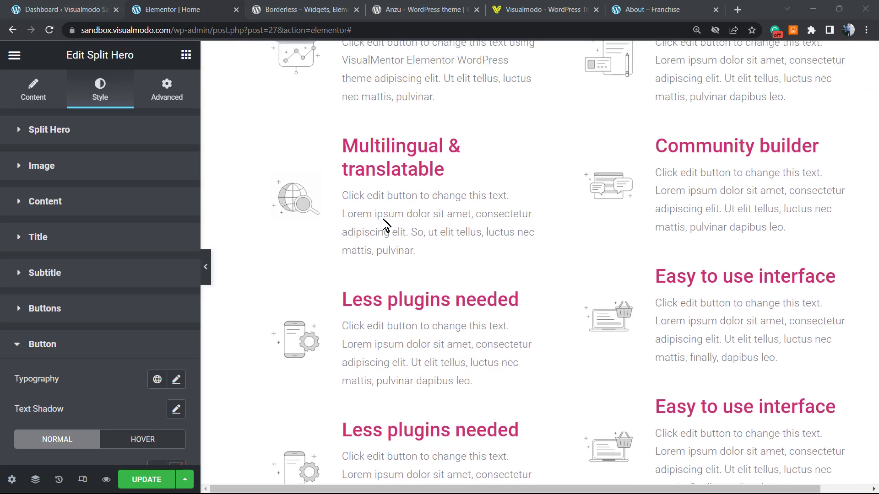
pyautogui.scroll(6, 386, 226)
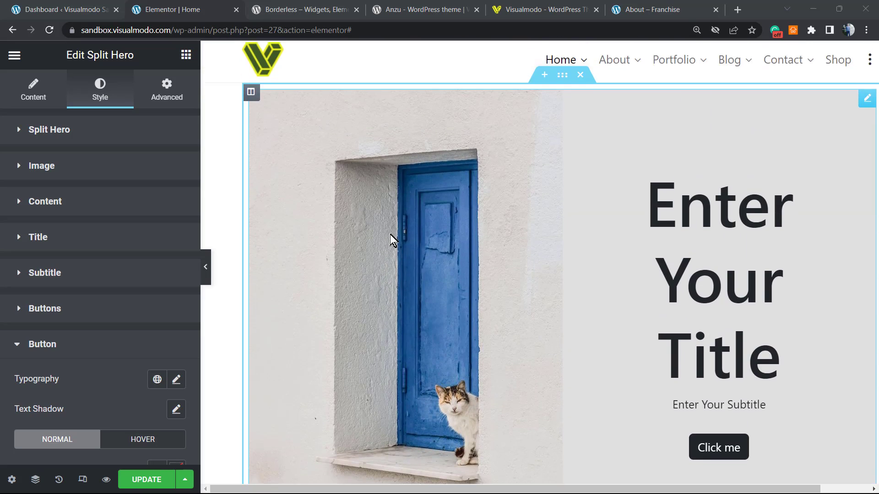
pyautogui.scroll(-2, 390, 234)
pyautogui.scroll(3, 391, 235)
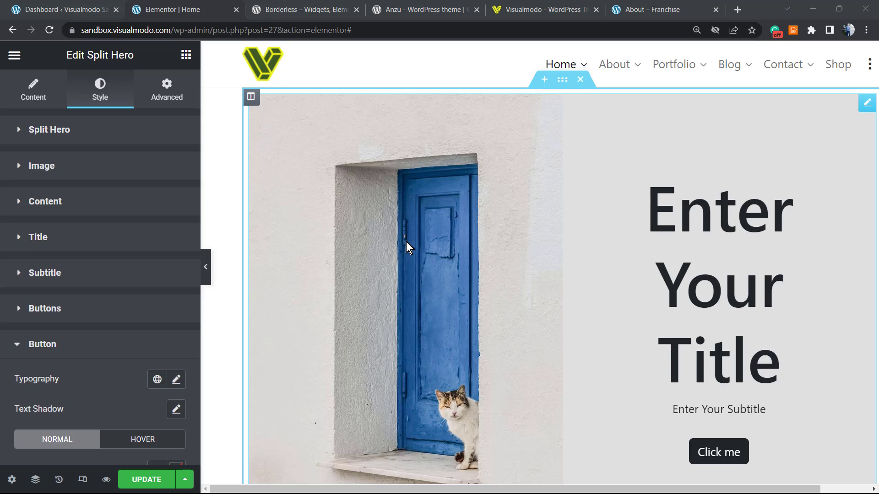
pyautogui.scroll(-4, 406, 242)
pyautogui.scroll(2, 427, 233)
pyautogui.scroll(1, 426, 233)
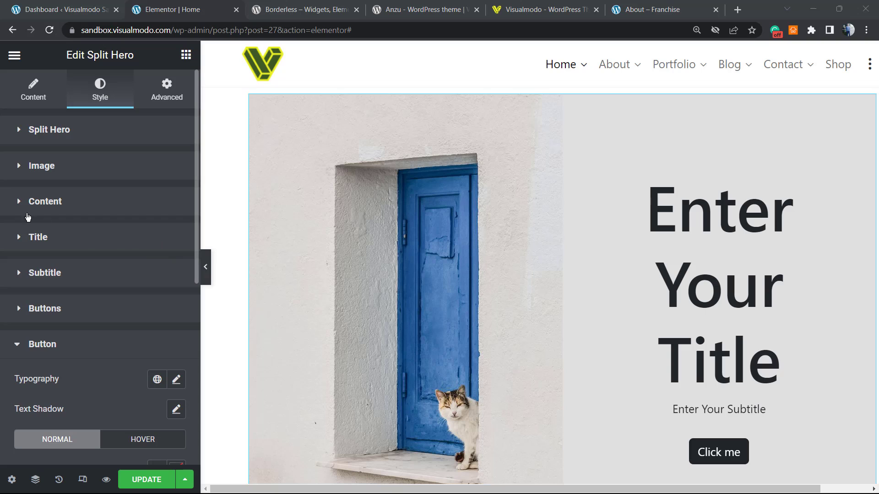
# Review the Split Hero widget's advanced options, from layout to custom CSS, and revisit its style and content settings
pyautogui.click(172, 93)
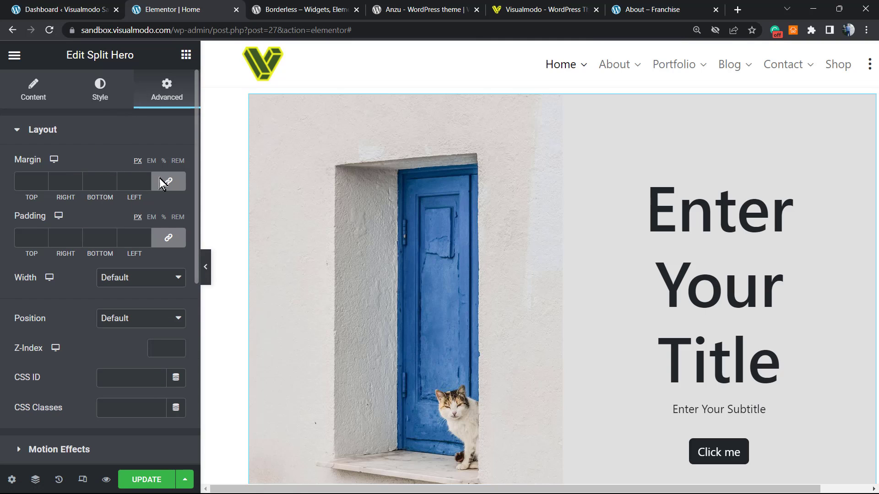
pyautogui.scroll(-6, 102, 279)
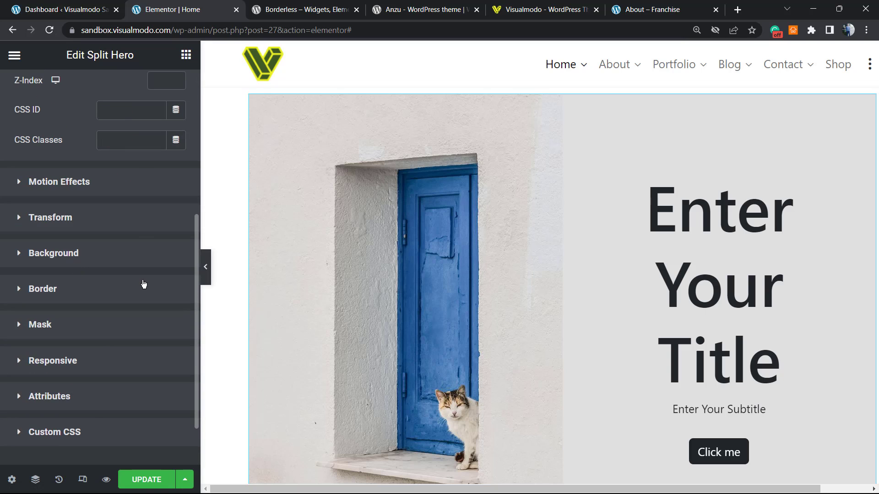
pyautogui.scroll(6, 141, 284)
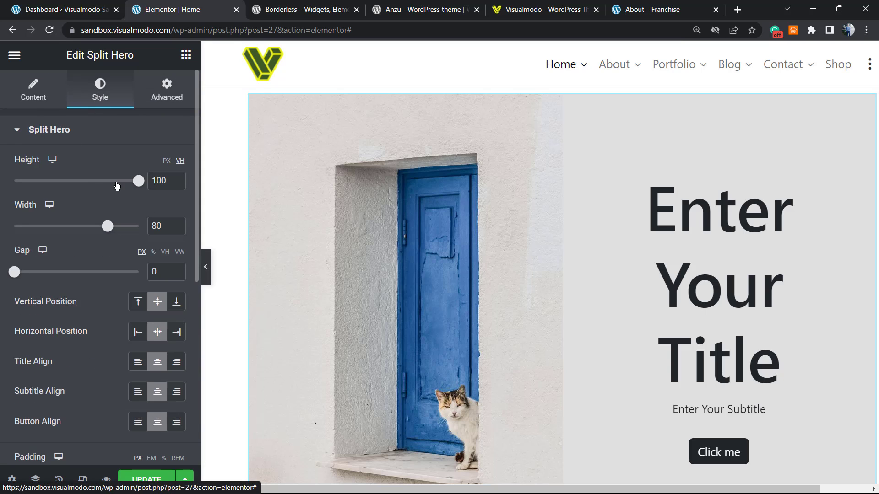
pyautogui.click(44, 94)
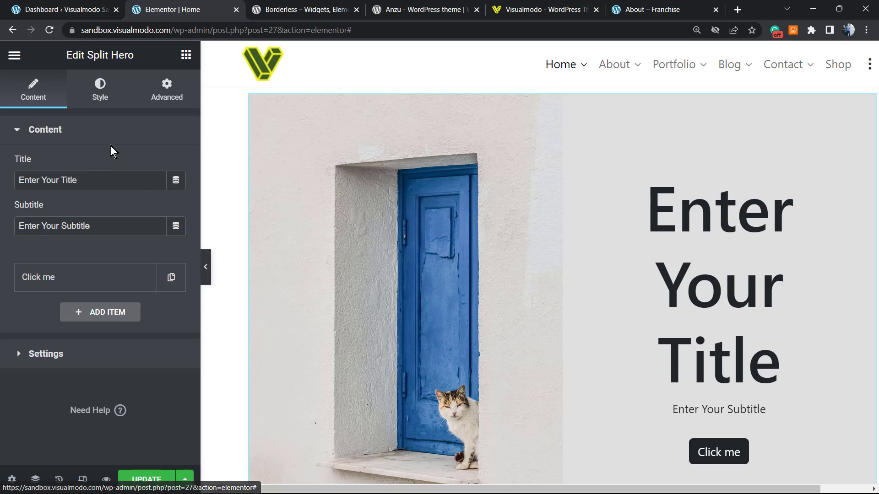
pyautogui.click(154, 93)
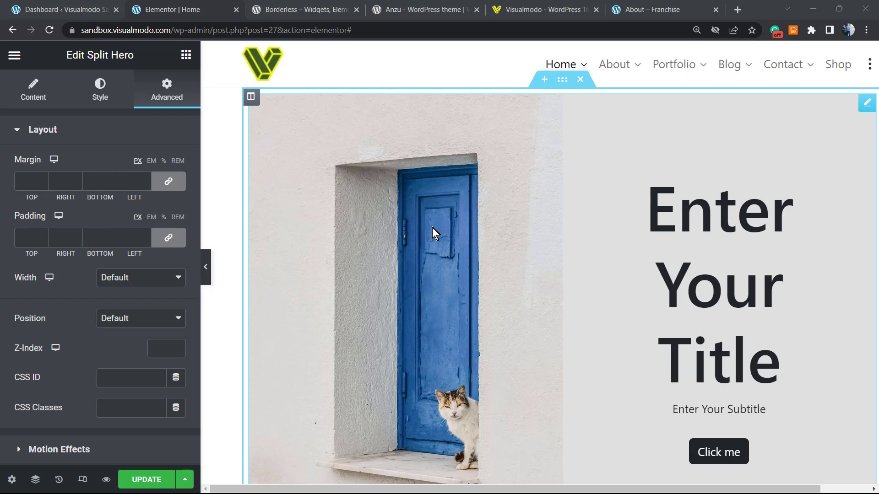
# Set the content width of the section holding the Split Hero to Full Width and enable Stretch Section
pyautogui.click(563, 86)
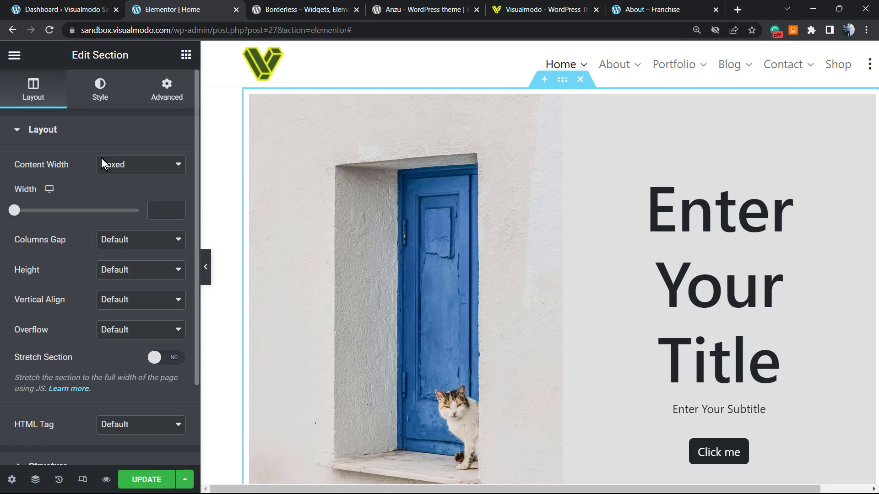
pyautogui.click(140, 168)
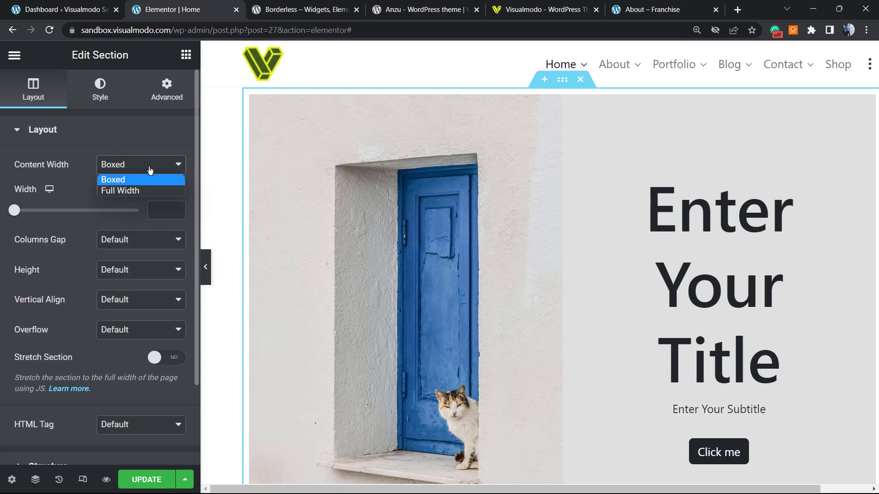
pyautogui.click(151, 192)
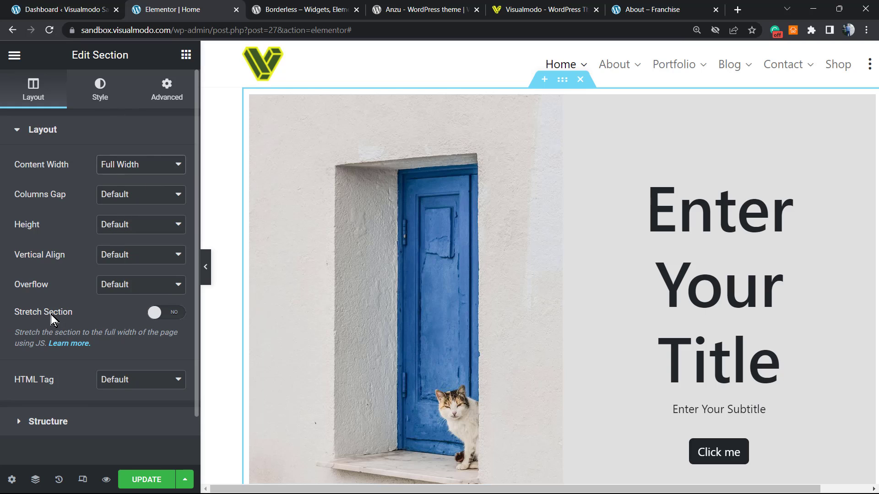
pyautogui.click(170, 314)
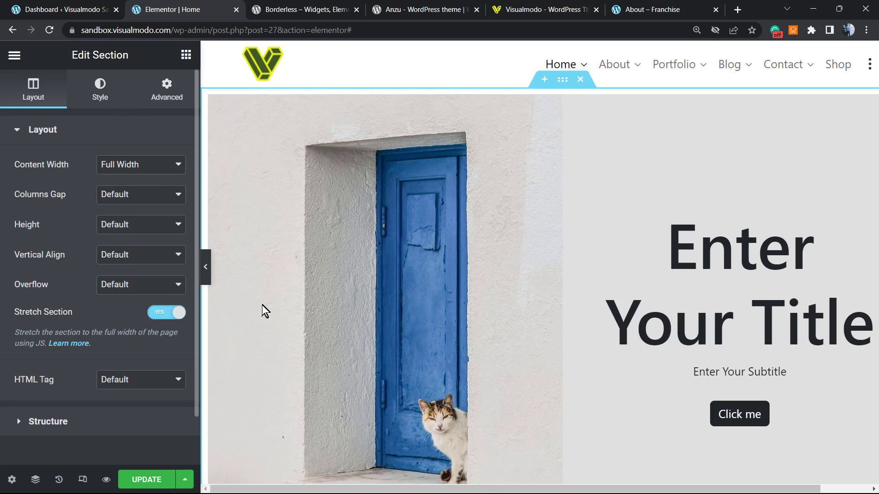
# Check the stretched hero section in the page preview and update the home page
pyautogui.scroll(-4, 538, 306)
pyautogui.scroll(2, 520, 303)
pyautogui.scroll(2, 485, 293)
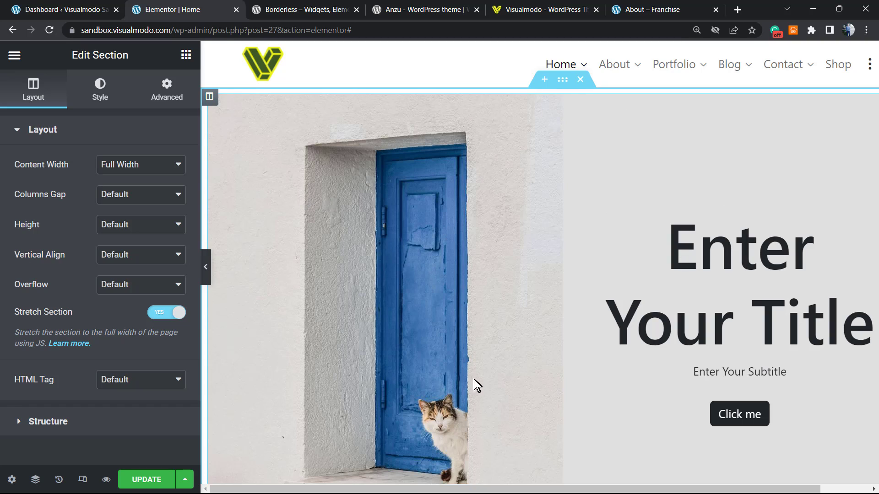
pyautogui.scroll(-4, 514, 265)
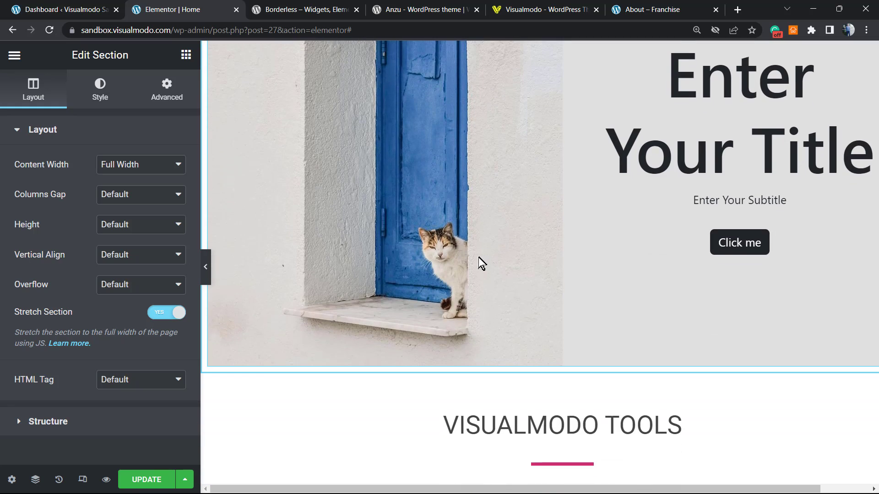
pyautogui.scroll(4, 479, 257)
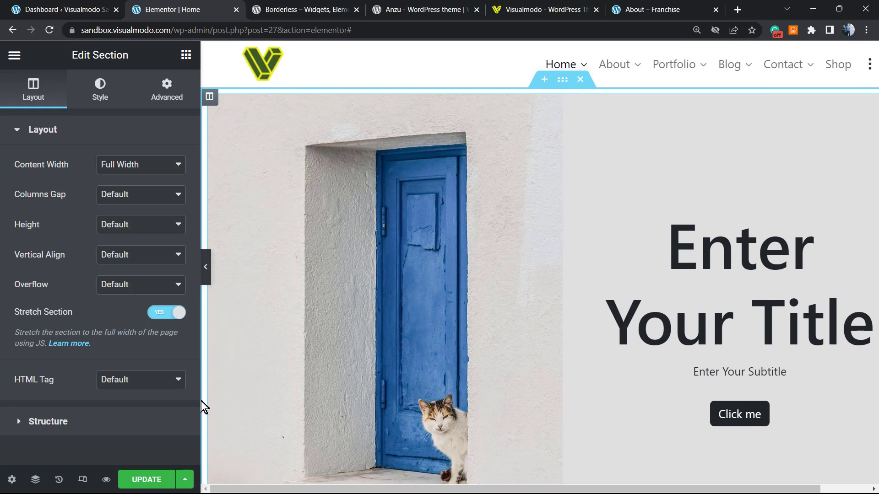
pyautogui.click(152, 485)
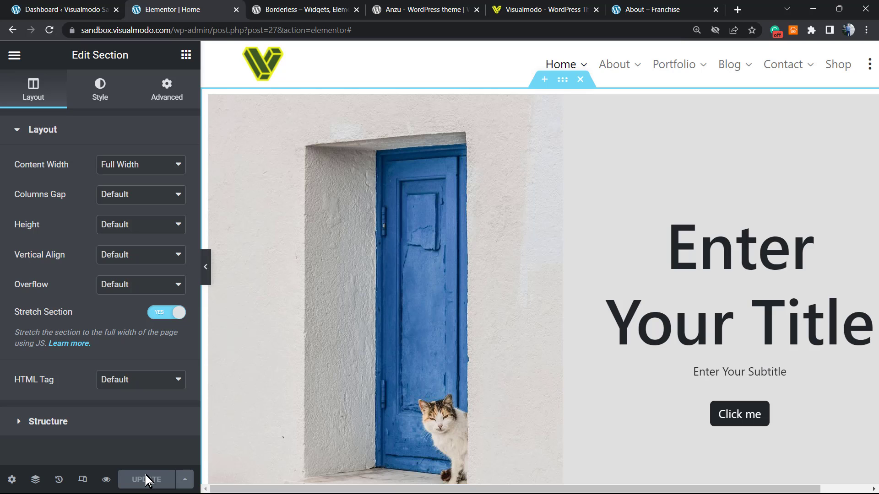
# Switch to the WordPress.org pages of the Borderless plugin and the Anzu theme and highlight each product's name
pyautogui.click(302, 8)
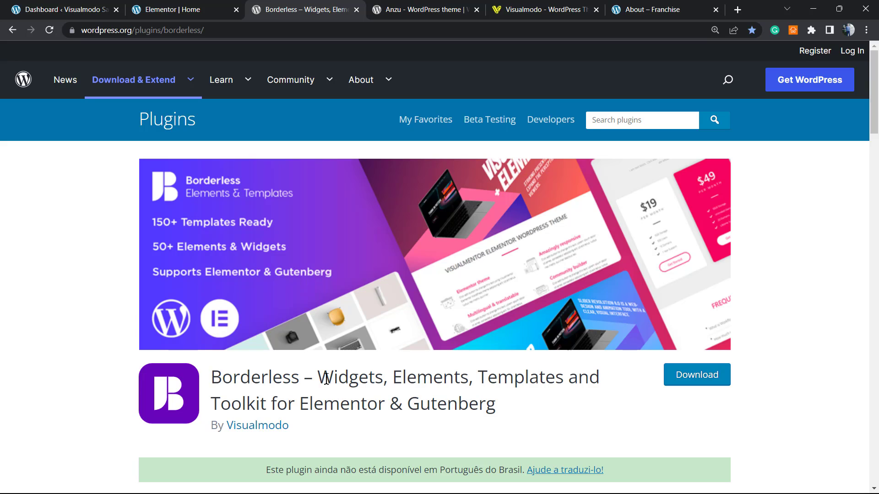
pyautogui.doubleClick(272, 377)
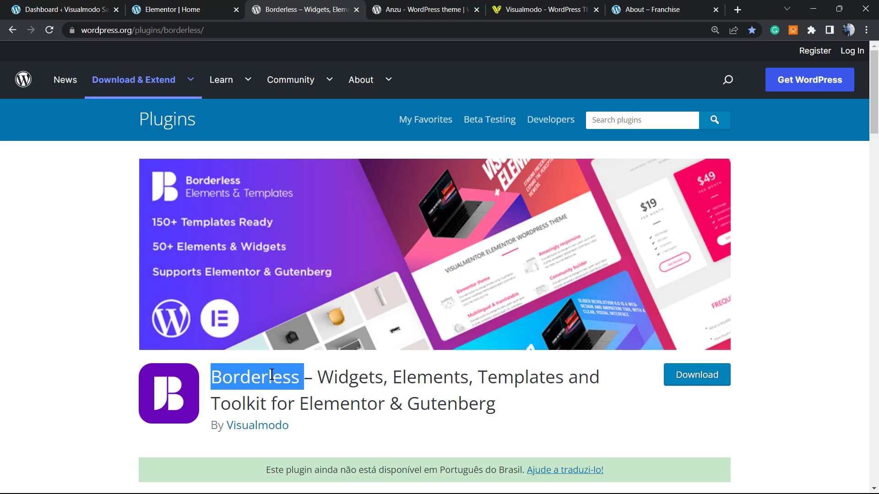
pyautogui.click(417, 9)
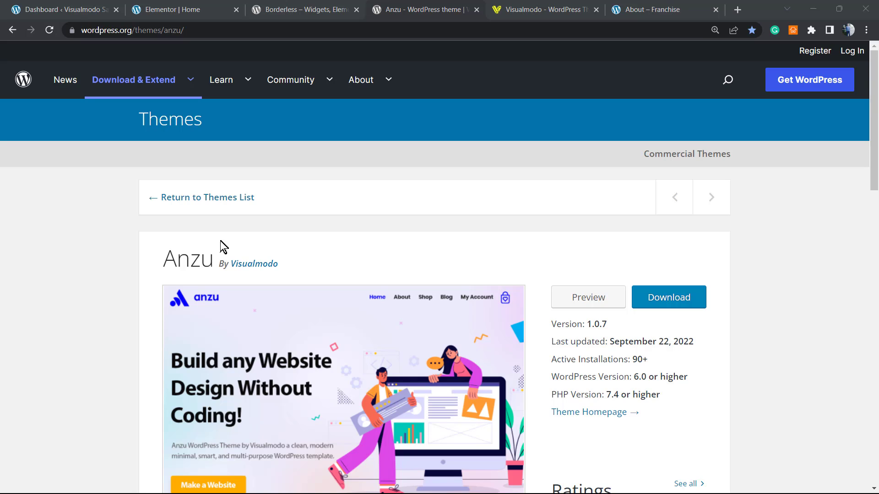
pyautogui.doubleClick(194, 254)
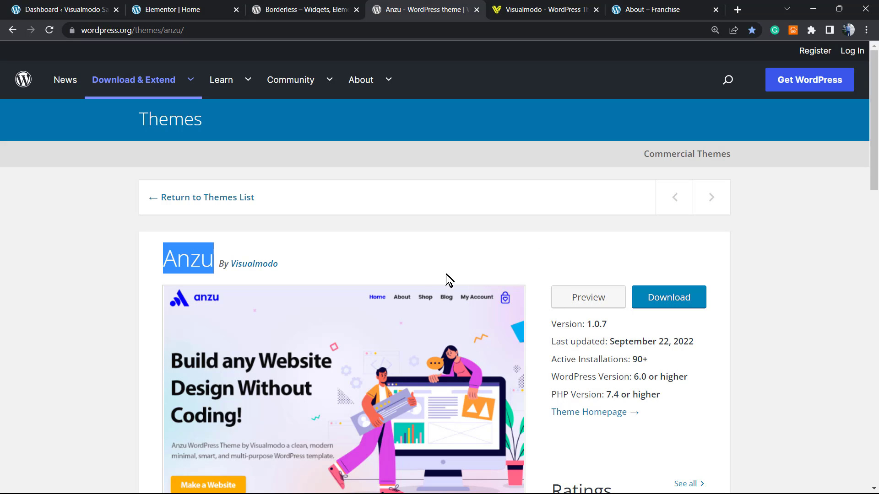
# Open the Templates Library on the Visualmodo website and browse the Anzu starter templates
pyautogui.click(531, 8)
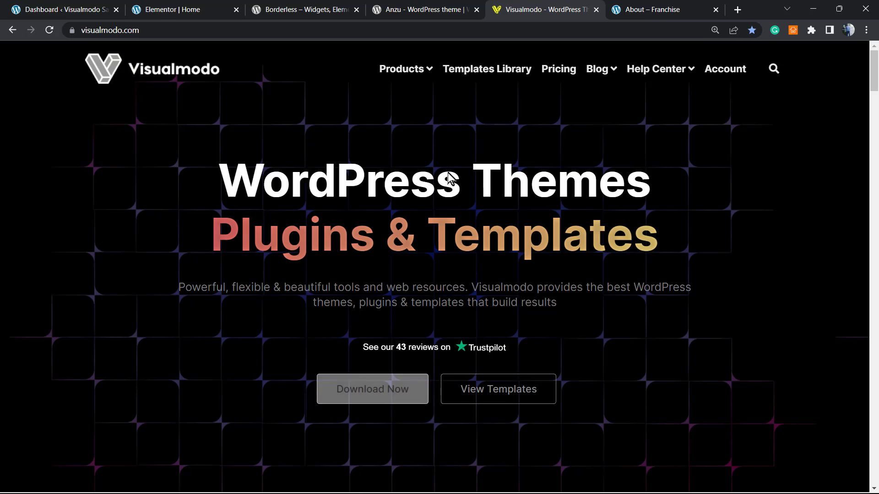
pyautogui.click(498, 76)
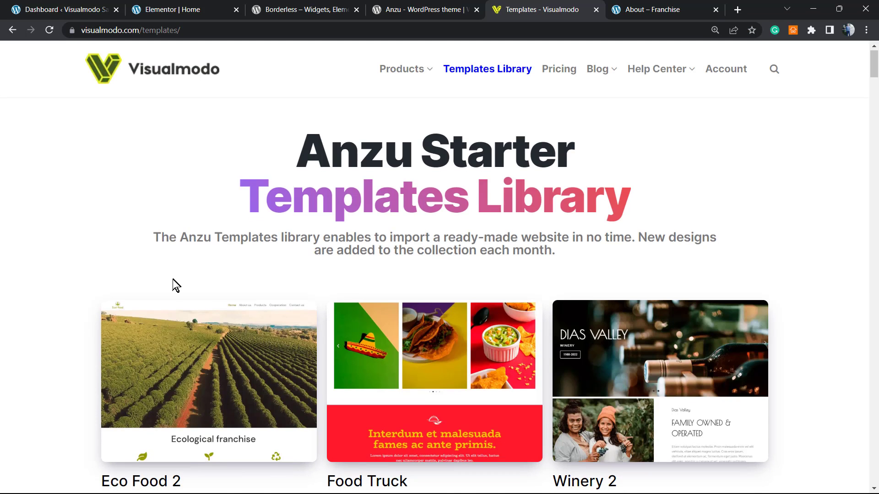
pyautogui.scroll(-5, 174, 284)
pyautogui.scroll(-9, 178, 284)
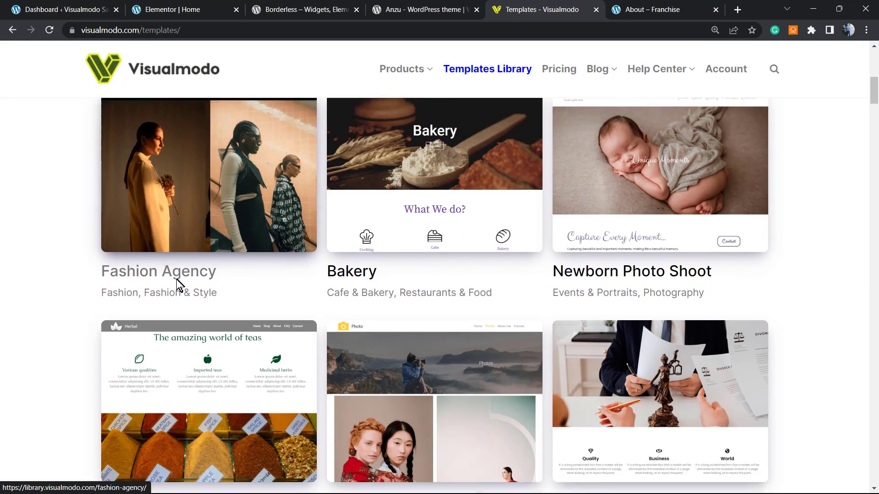
pyautogui.scroll(-5, 177, 283)
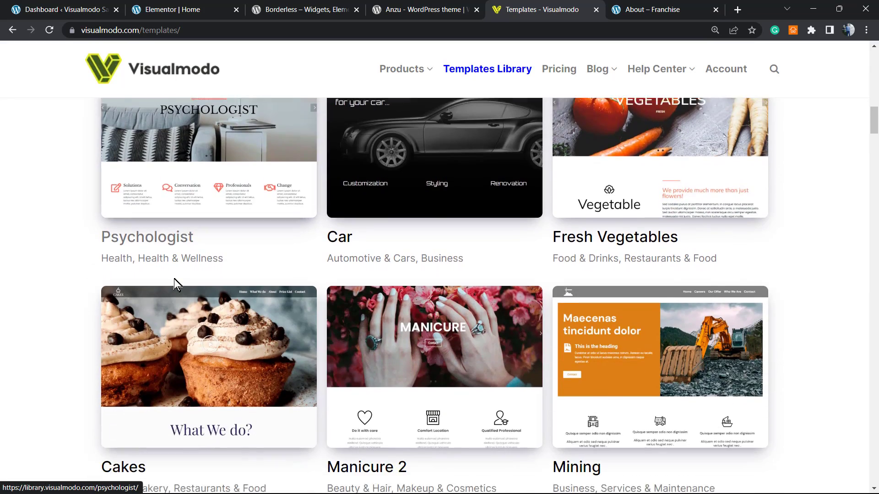
pyautogui.scroll(-10, 168, 278)
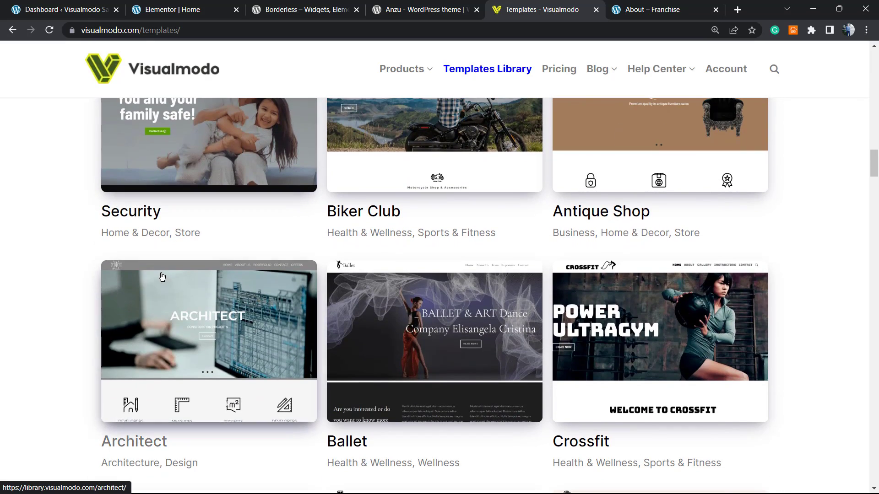
pyautogui.scroll(-5, 167, 277)
pyautogui.scroll(-4, 147, 275)
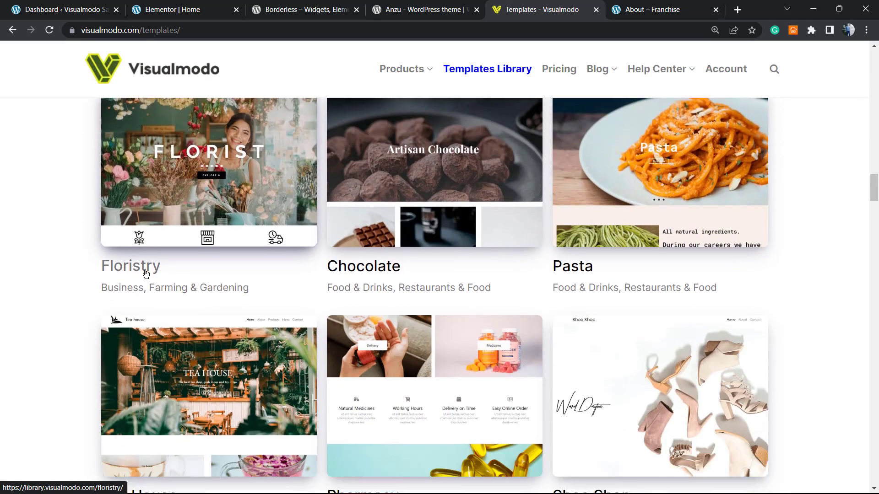
pyautogui.scroll(-2, 134, 267)
pyautogui.scroll(-7, 133, 267)
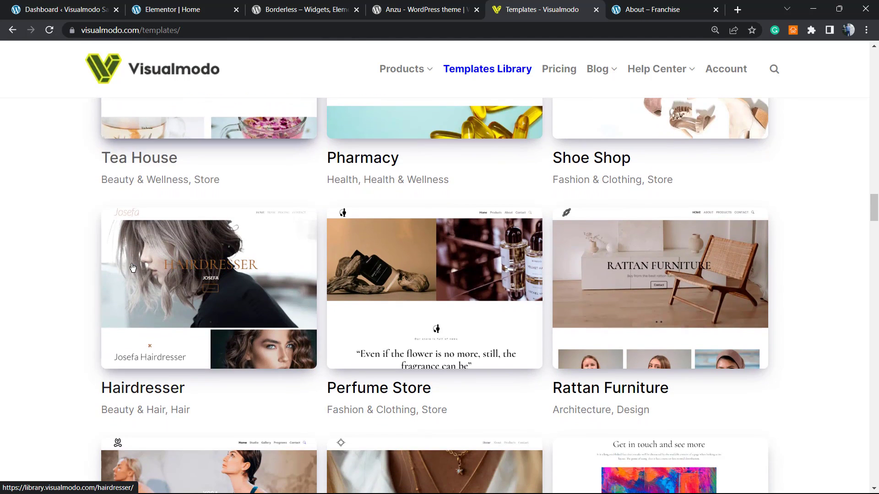
pyautogui.scroll(-3, 132, 267)
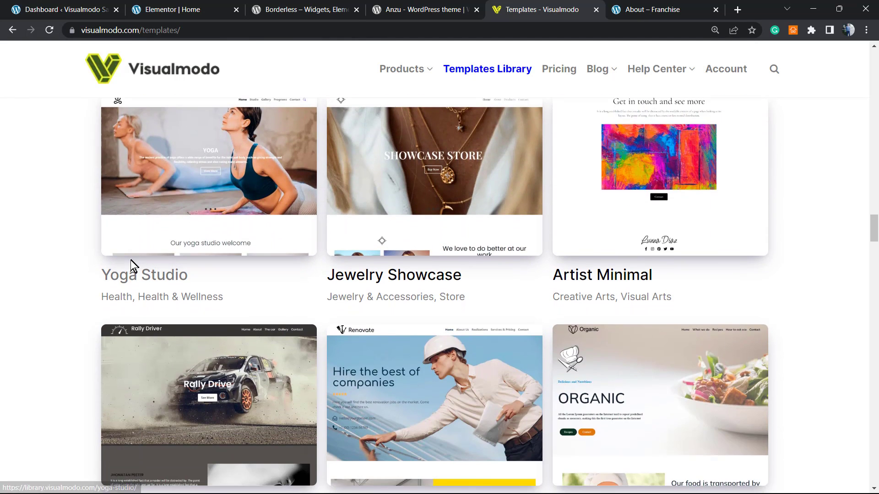